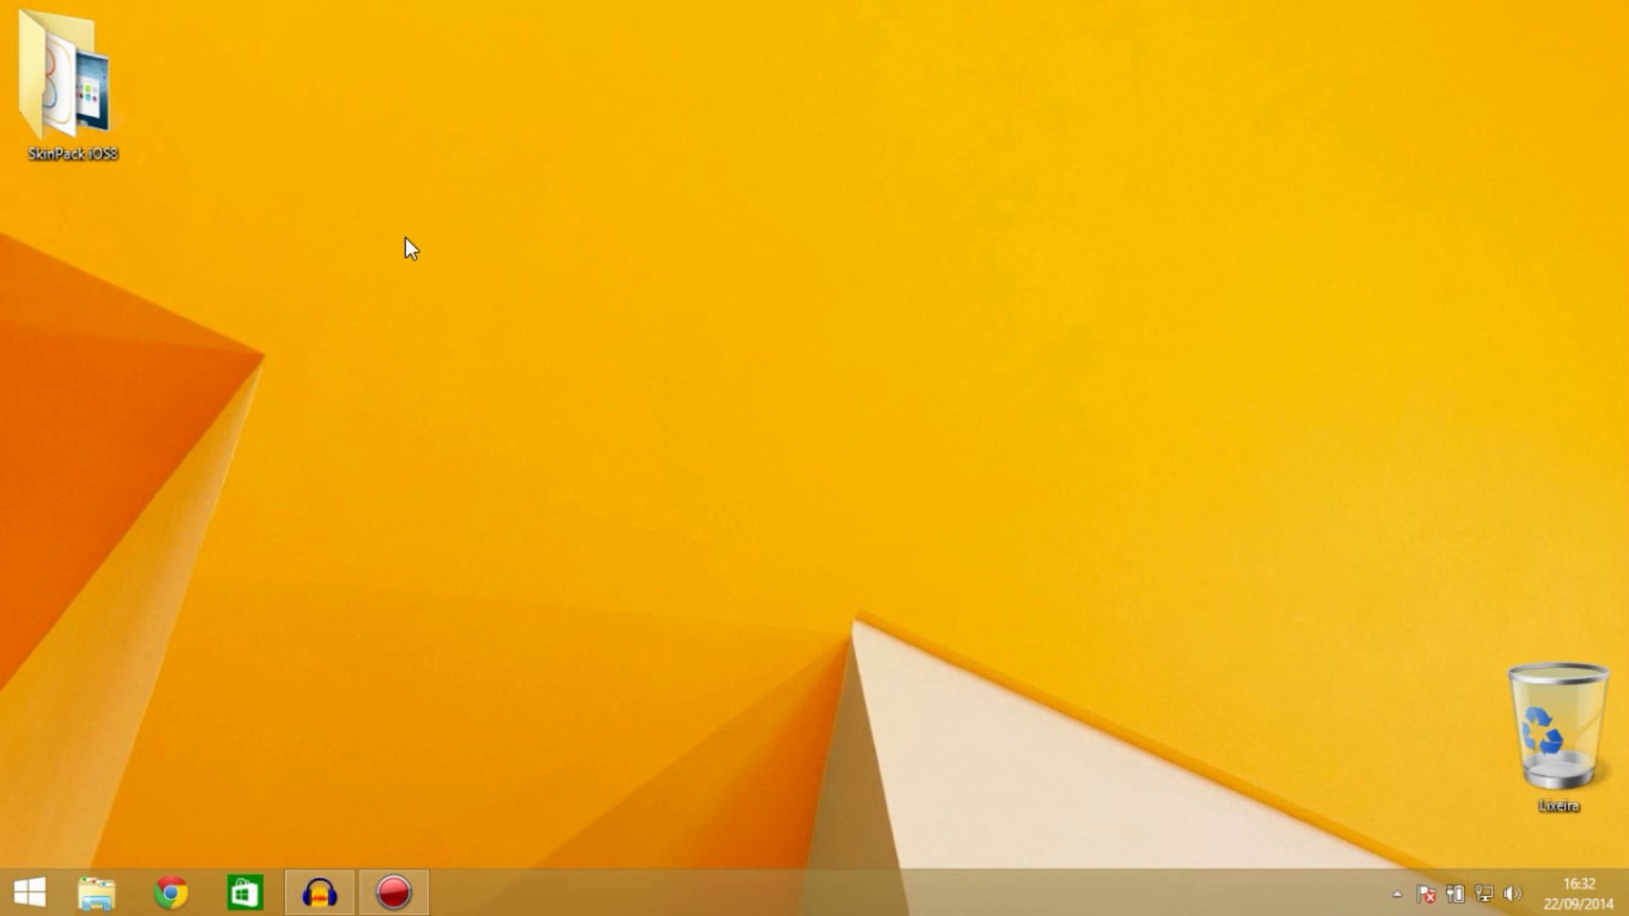
left_click_drag(495, 216, 683, 366)
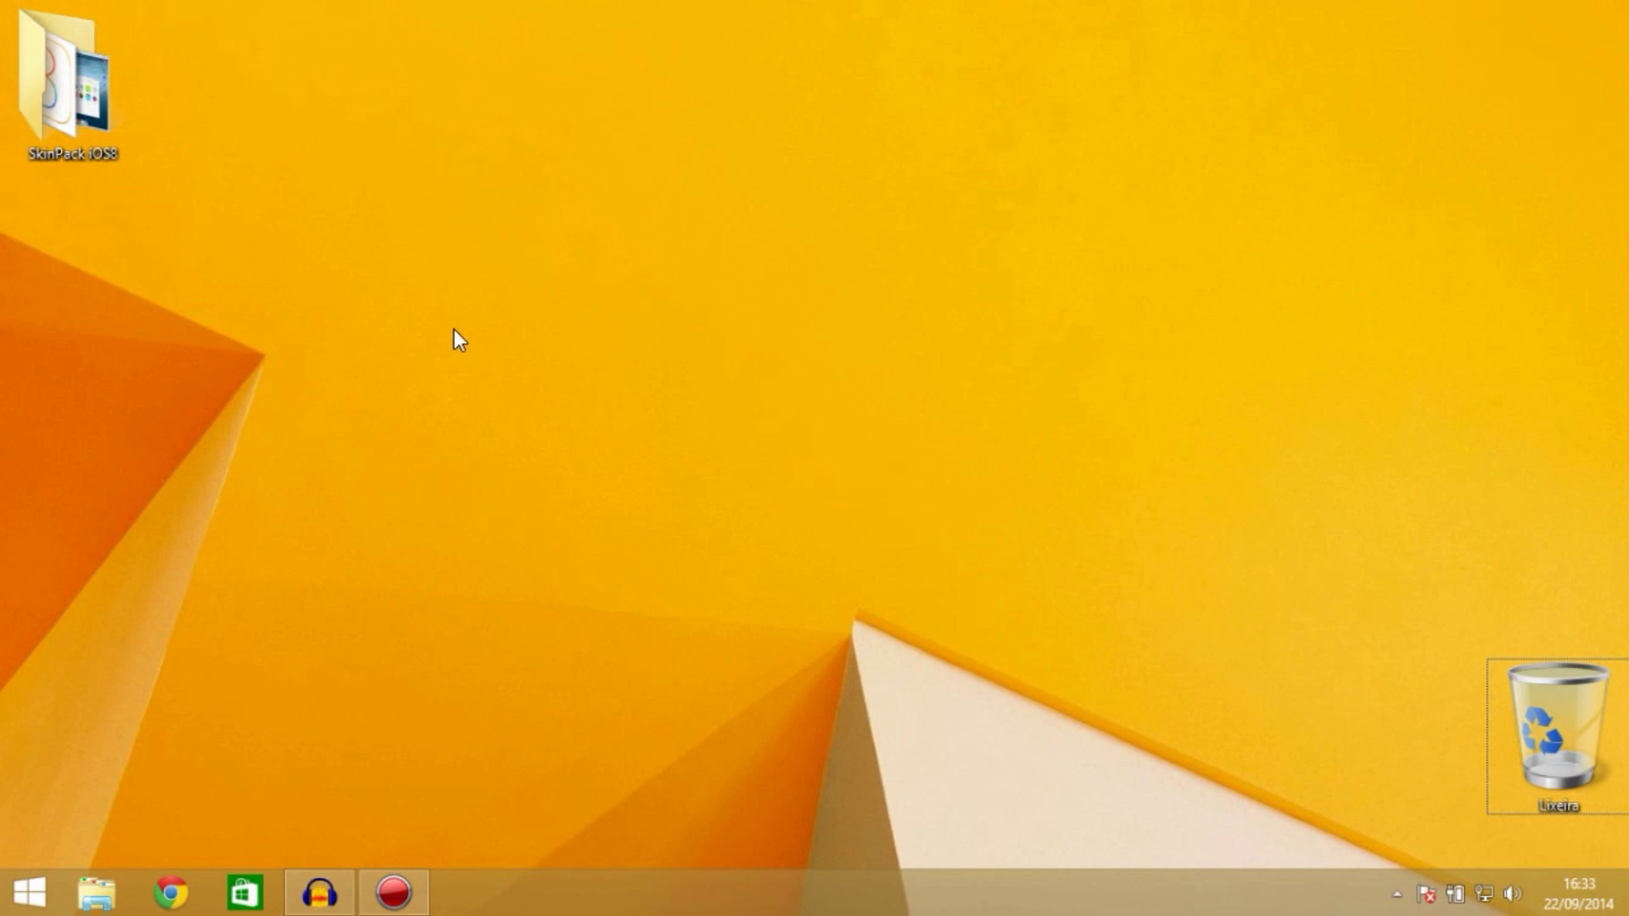
left_click_drag(90, 124, 408, 198)
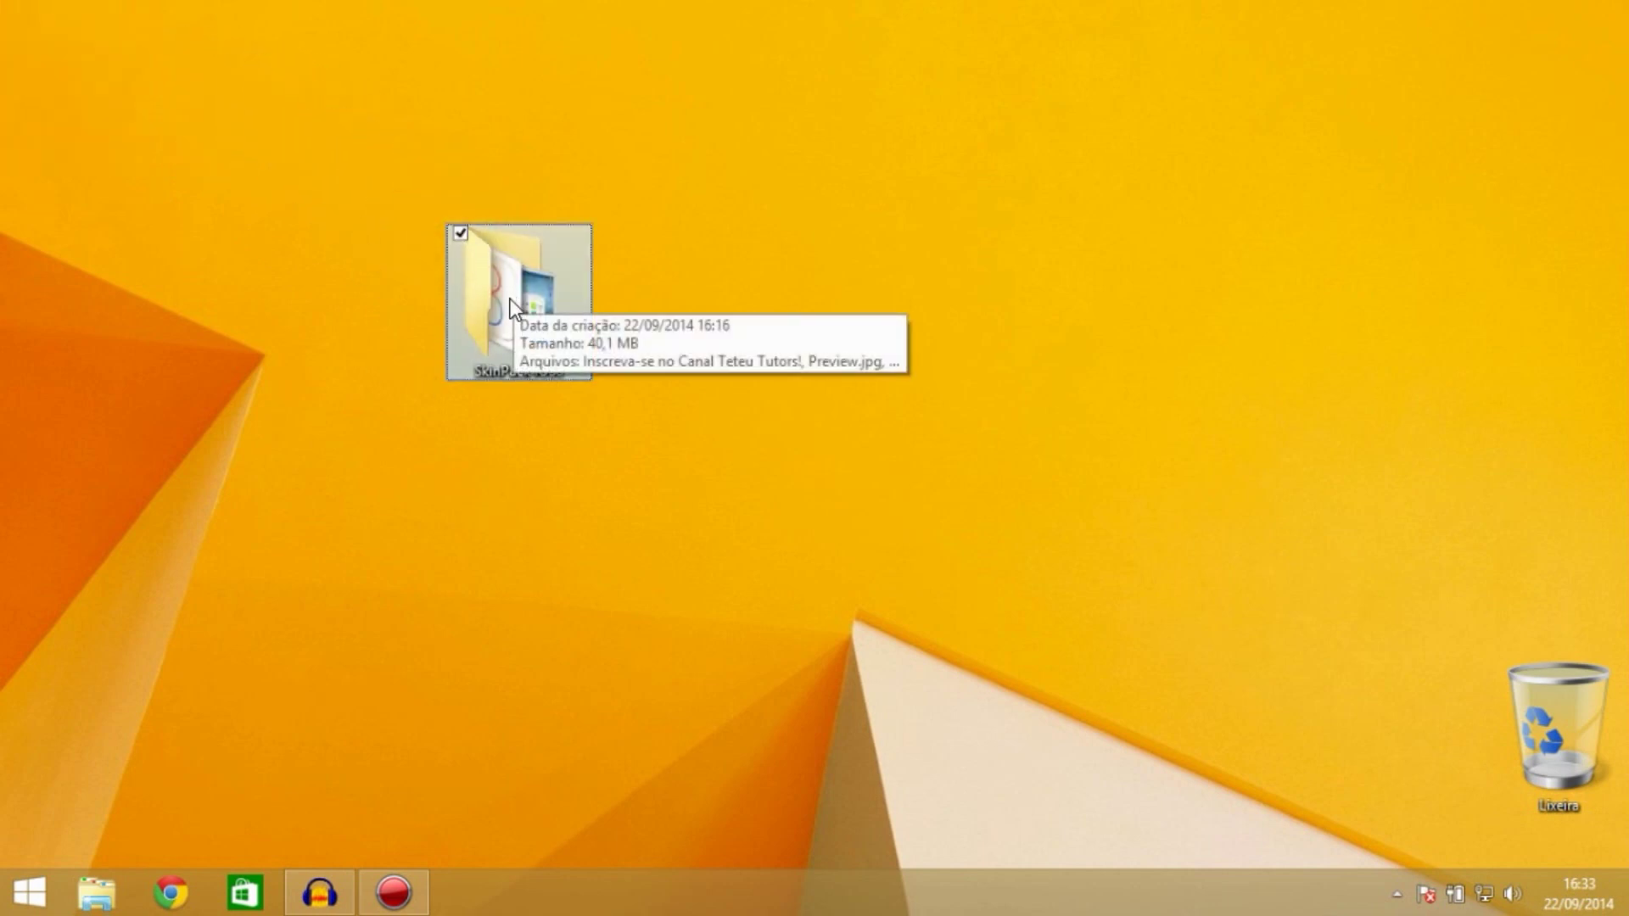
left_click_drag(531, 302, 217, 170)
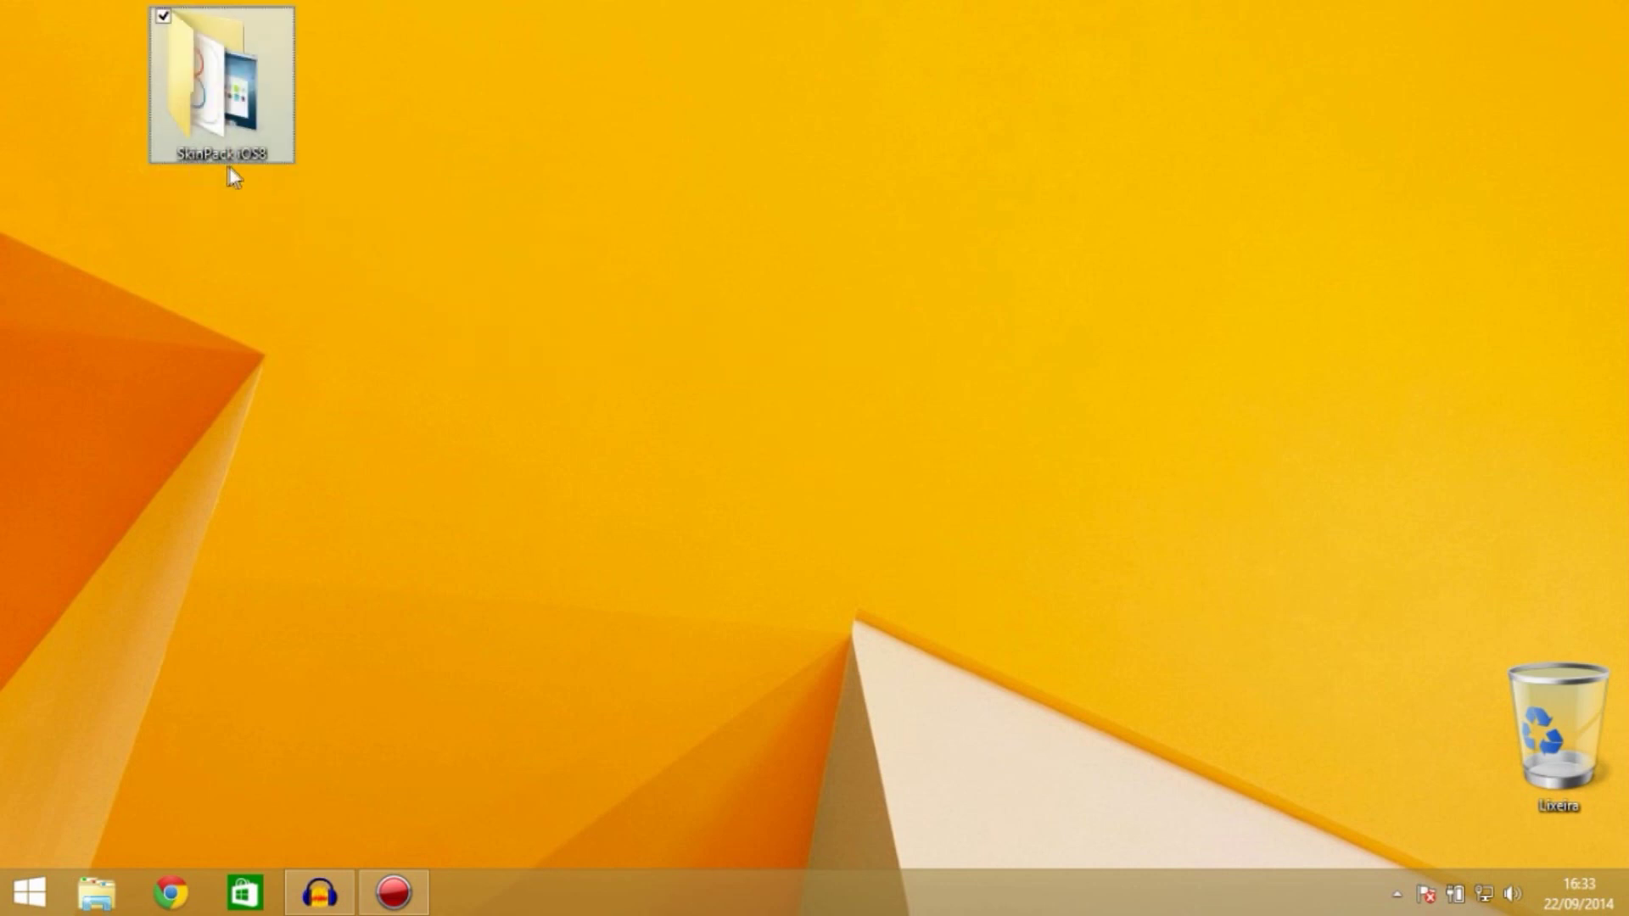
left_click(339, 217)
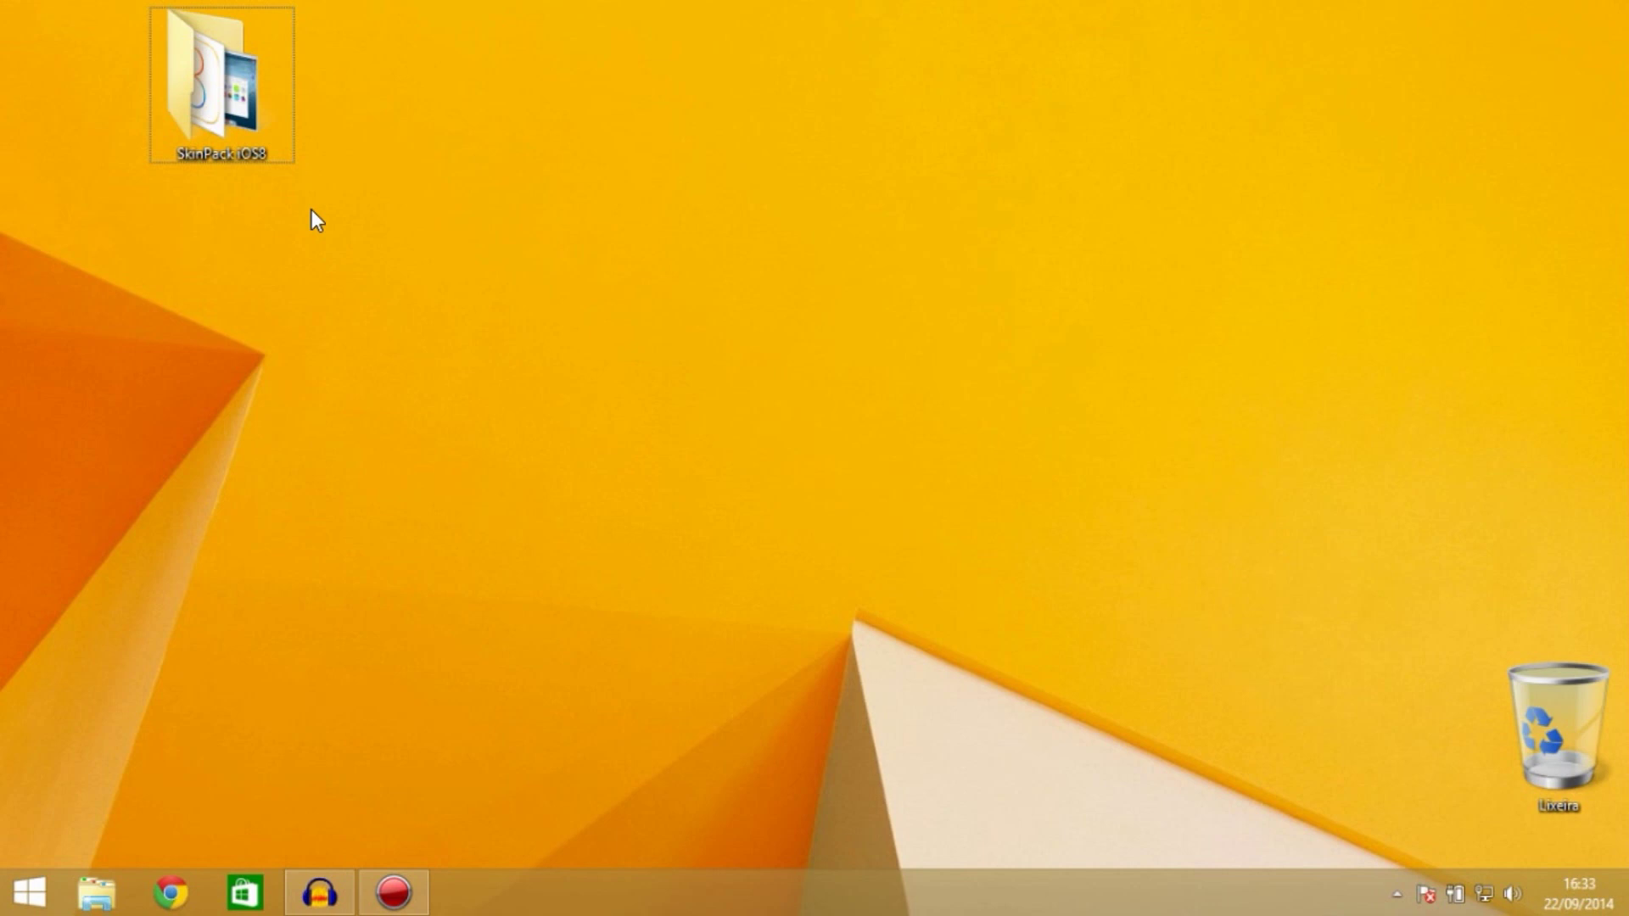
Open the SkinPack iOS8 folder on the desktop, view the Preview.jpg image and close it again
double_click(257, 151)
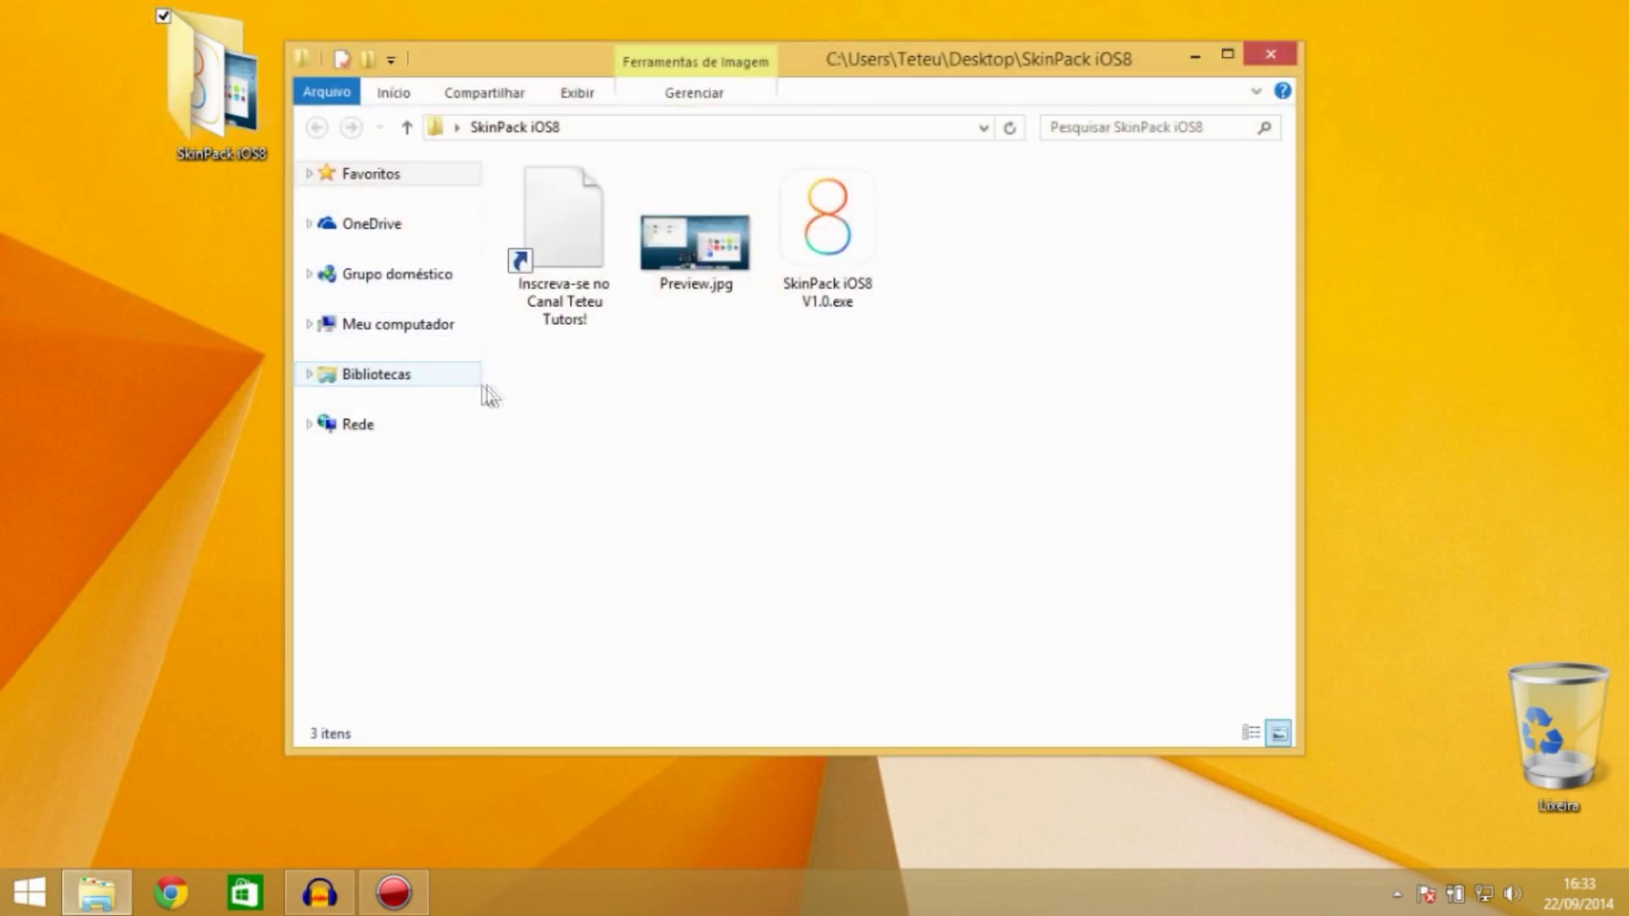
left_click(825, 288)
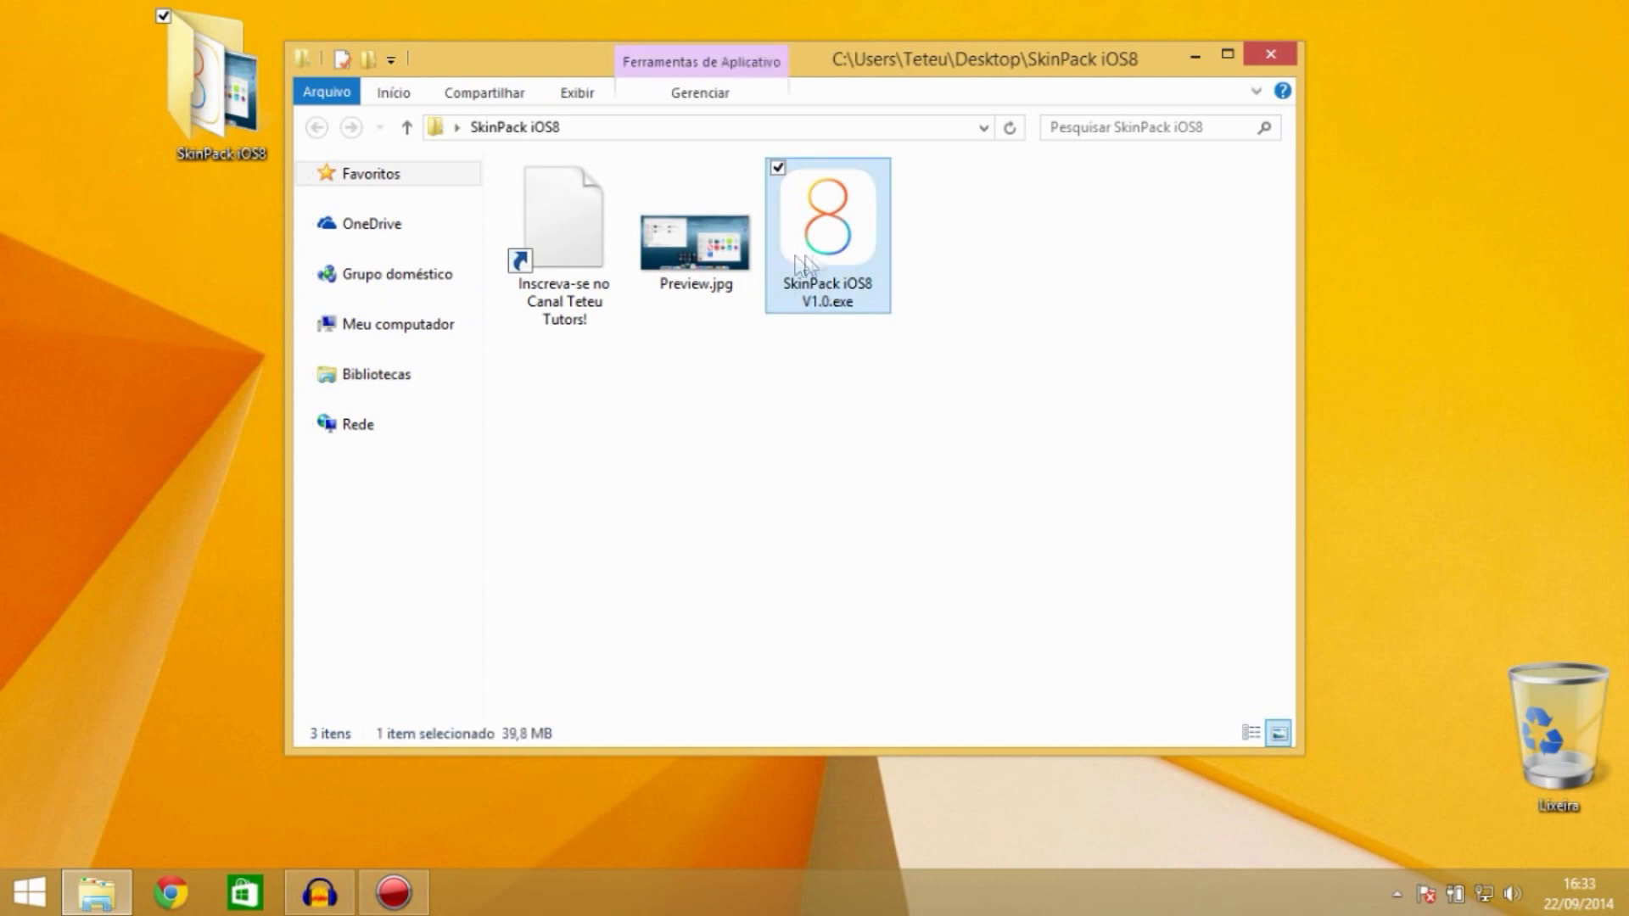
left_click(721, 253)
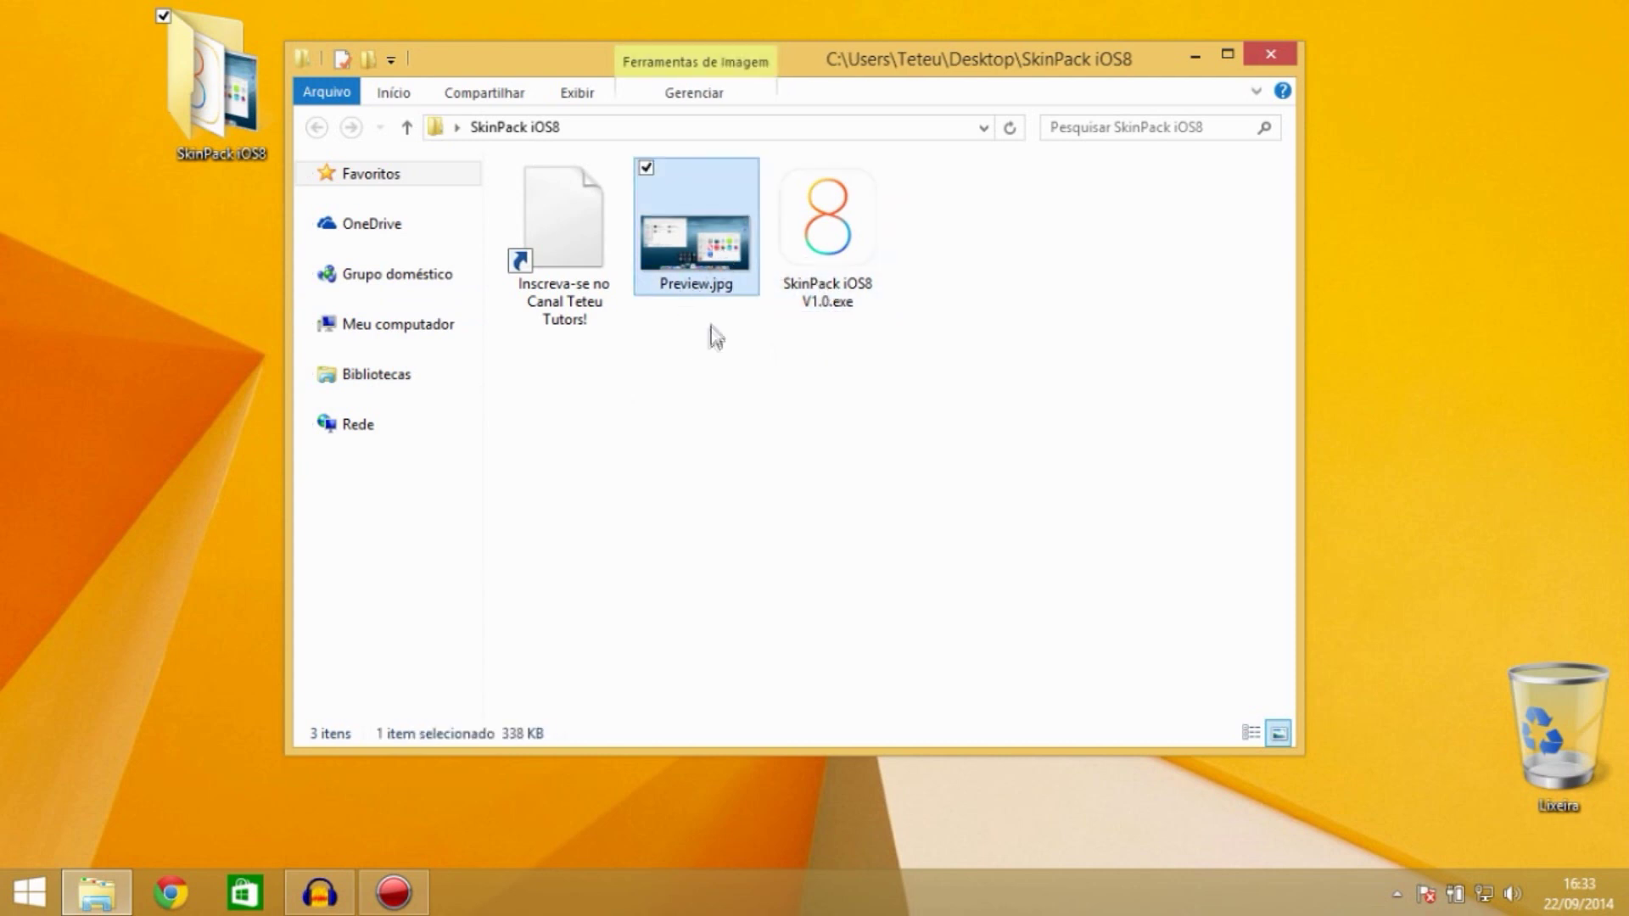
double_click(696, 261)
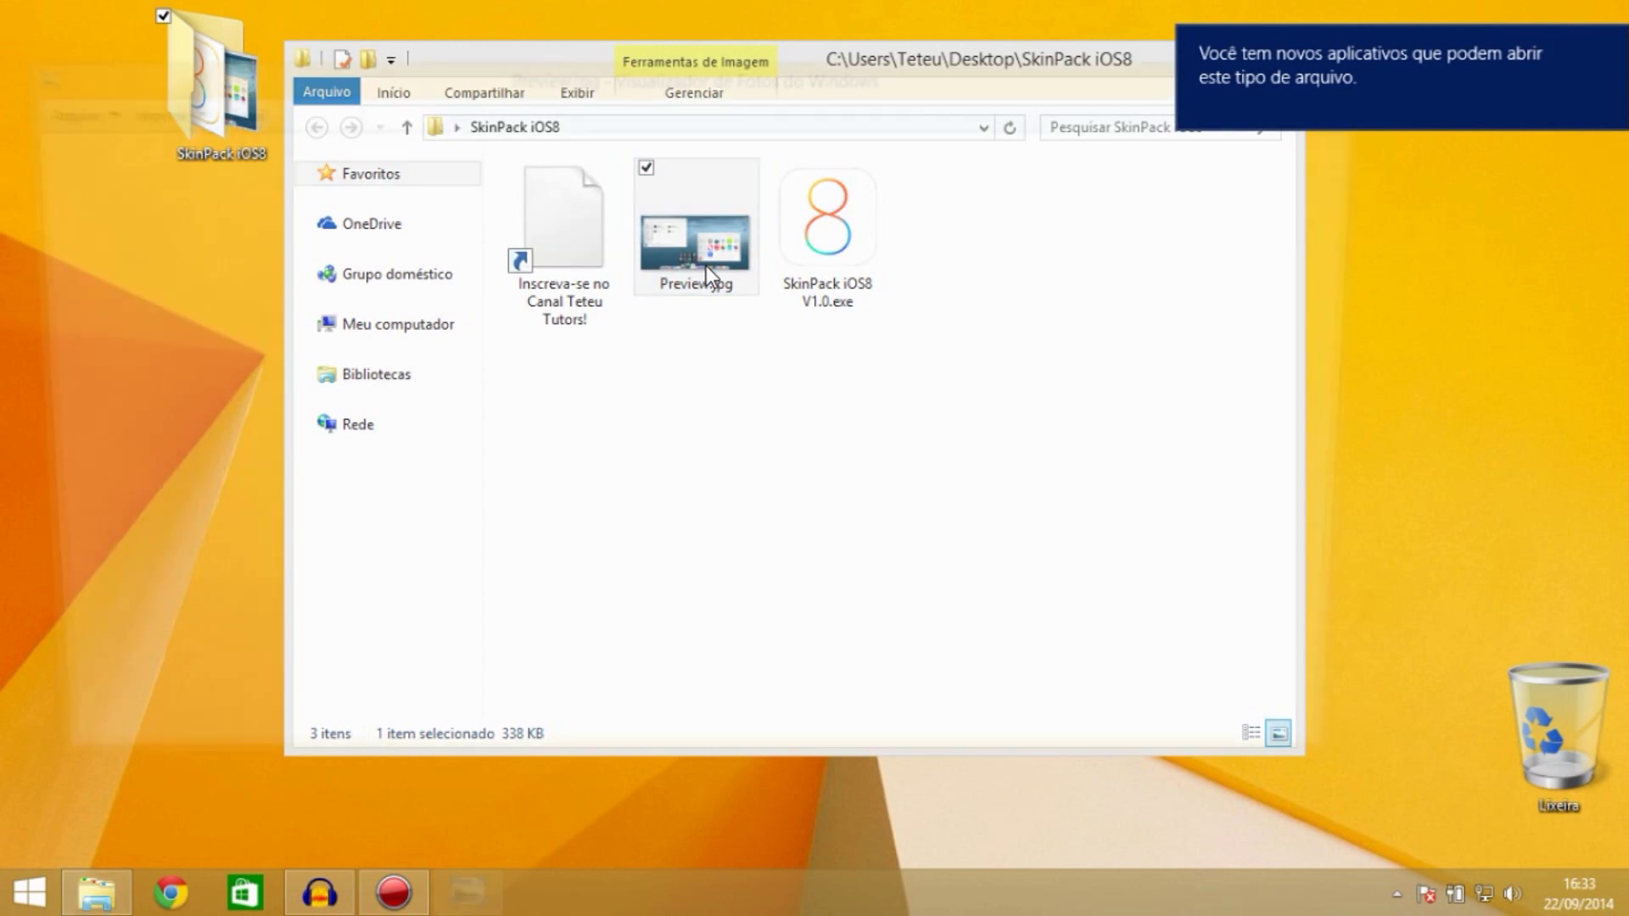
left_click(1619, 44)
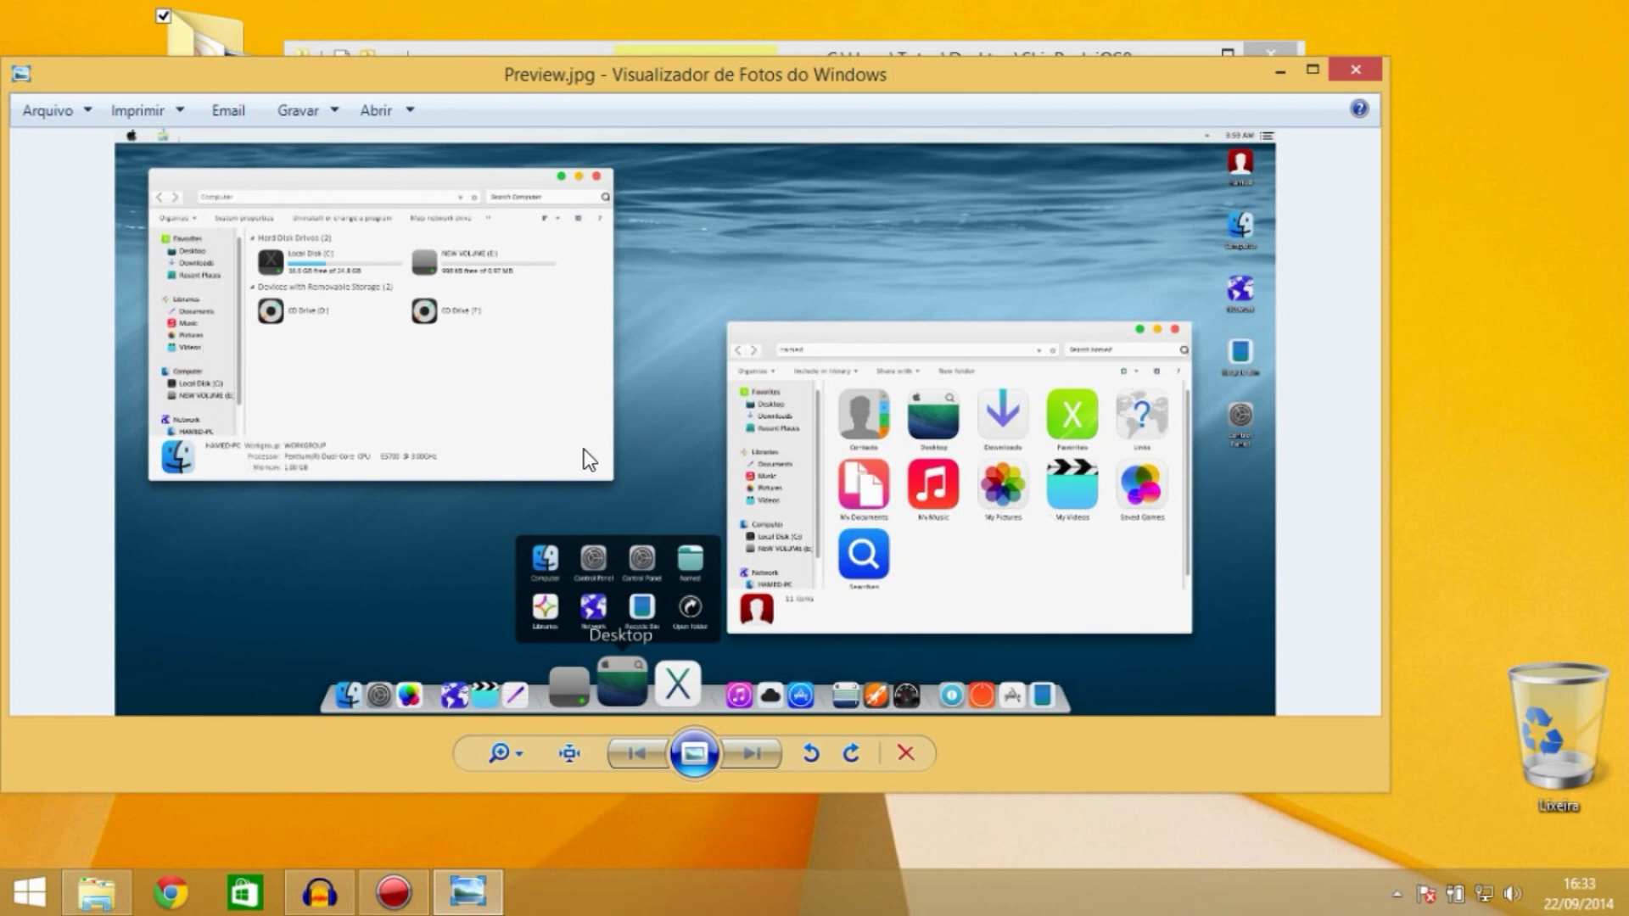
left_click(1358, 71)
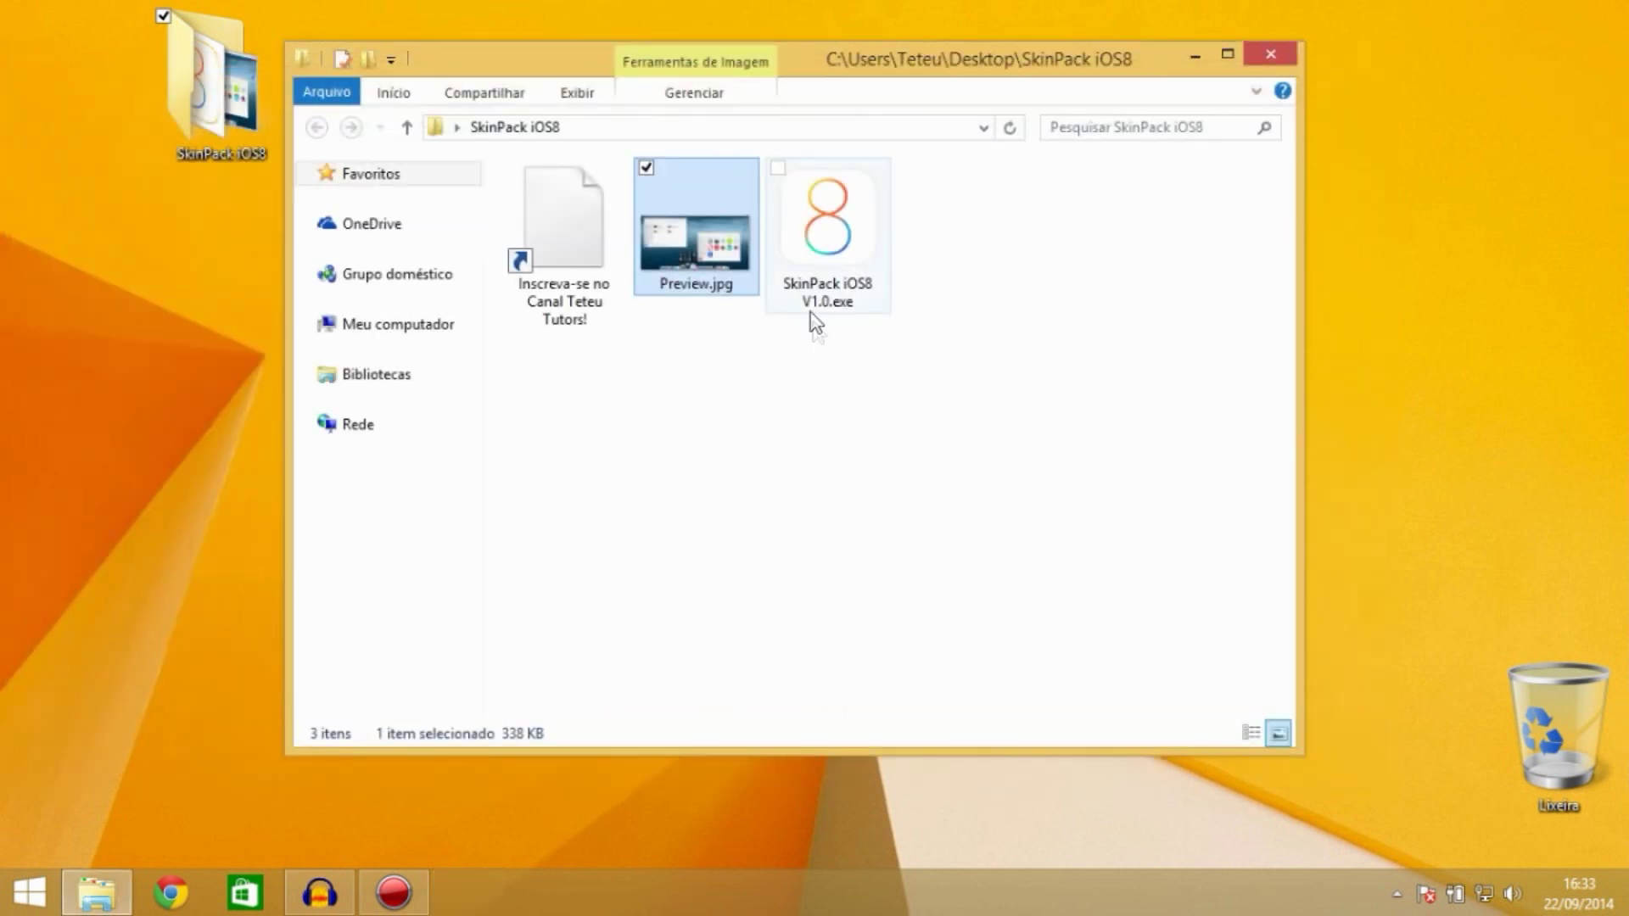
Launch the SkinPack iOS8 V1.0.exe installer and minimize the SkinPack iOS8 folder window
left_click_drag(833, 65, 754, 66)
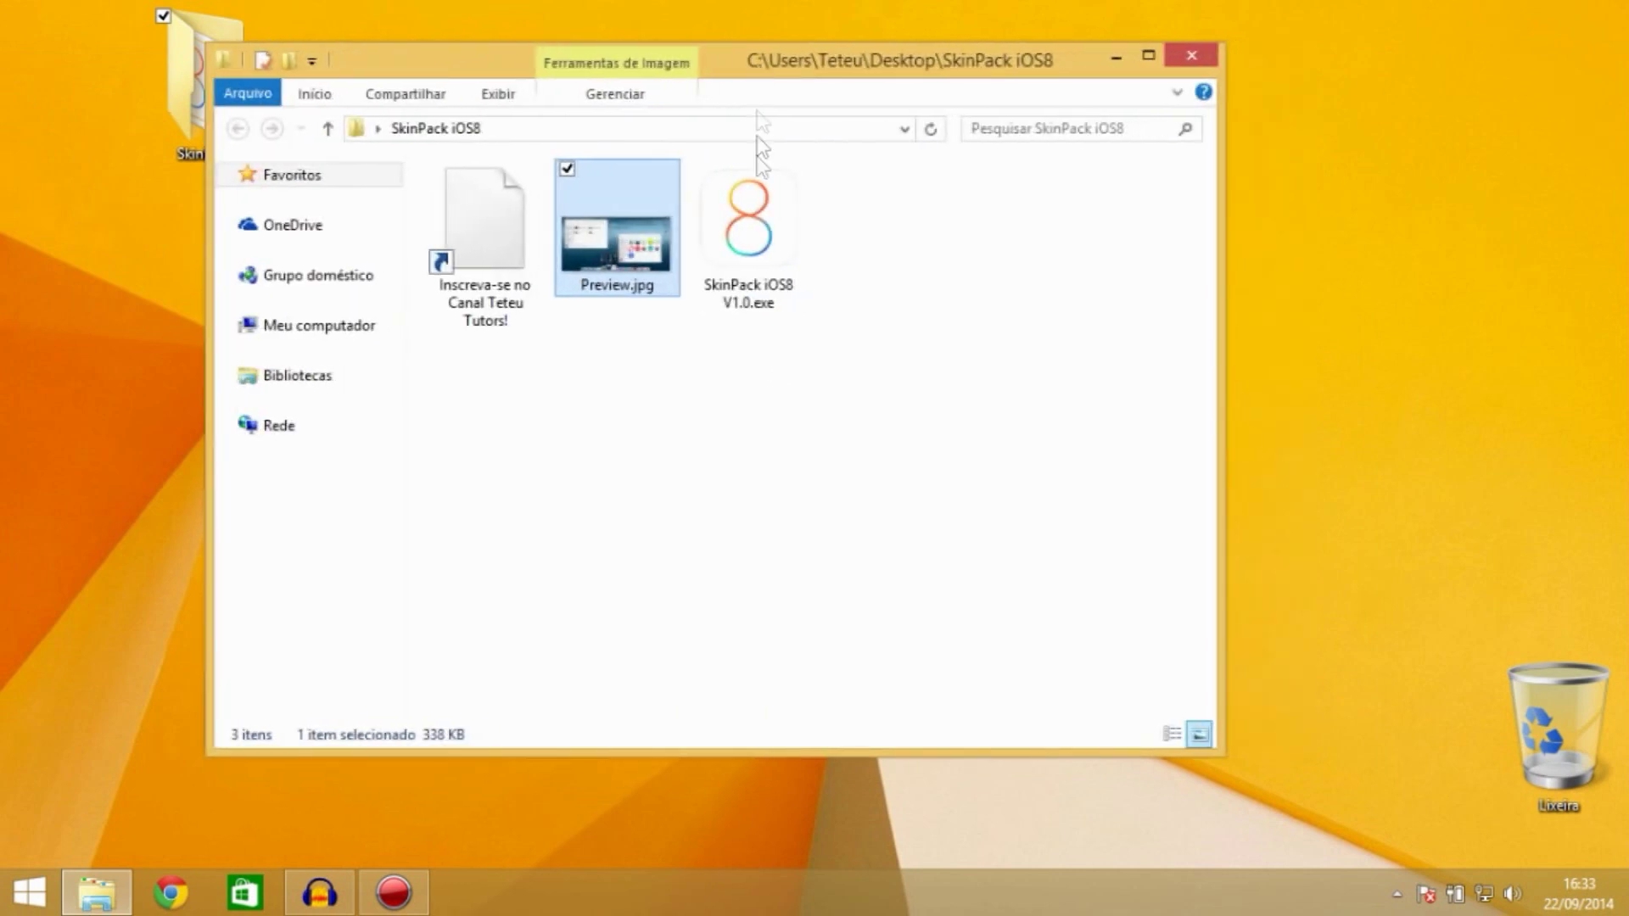
left_click(767, 391)
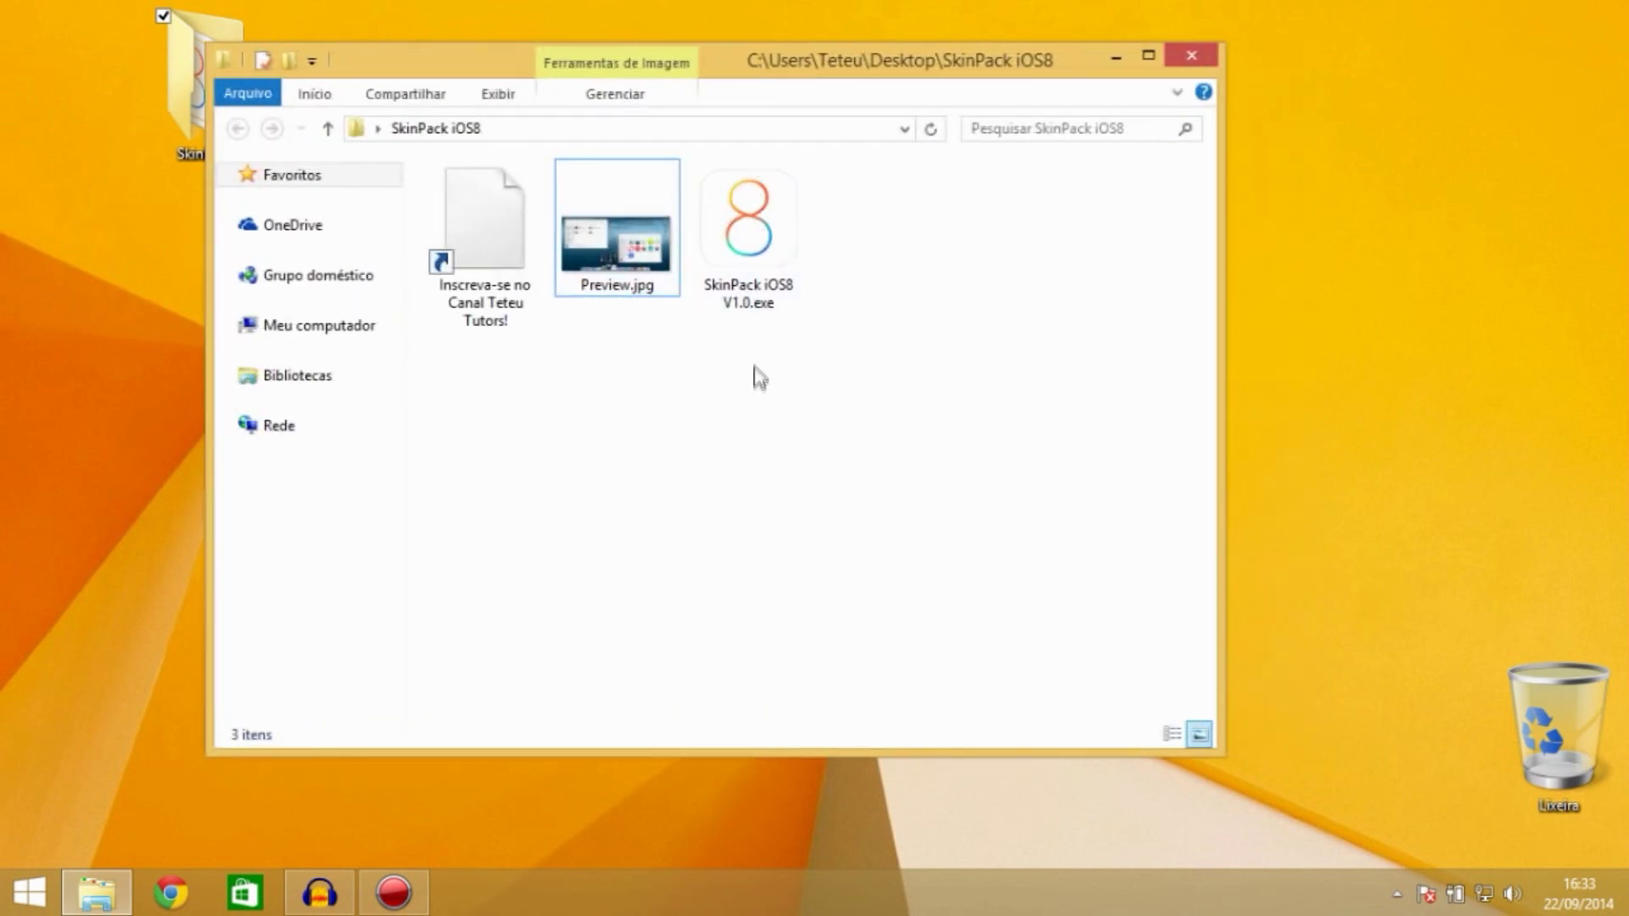
double_click(731, 287)
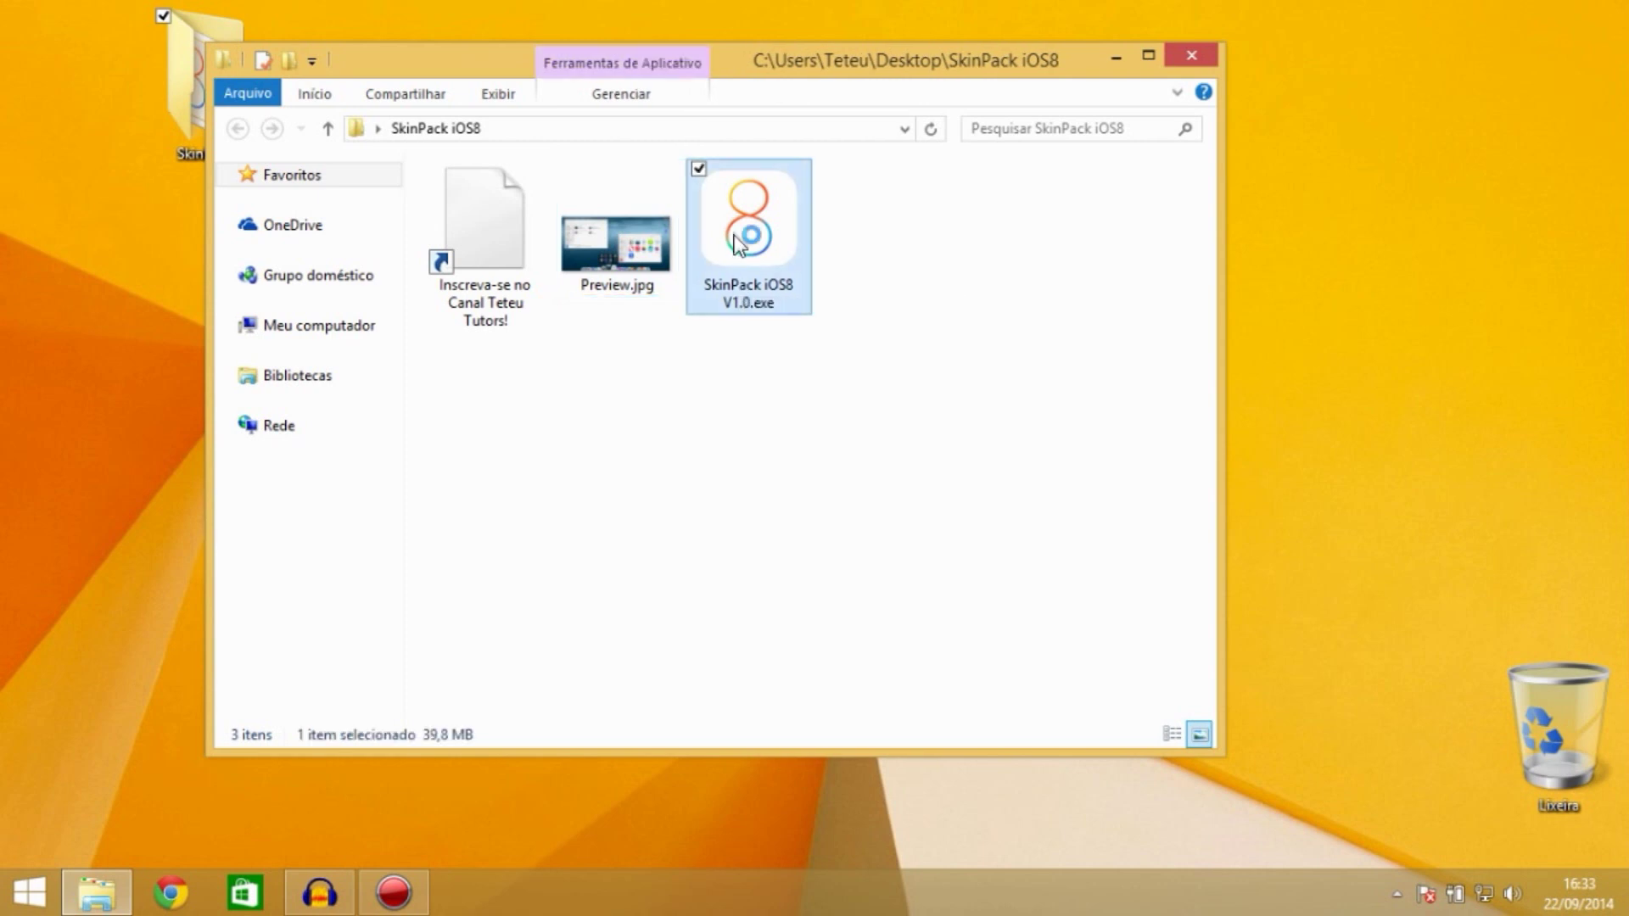
left_click(917, 493)
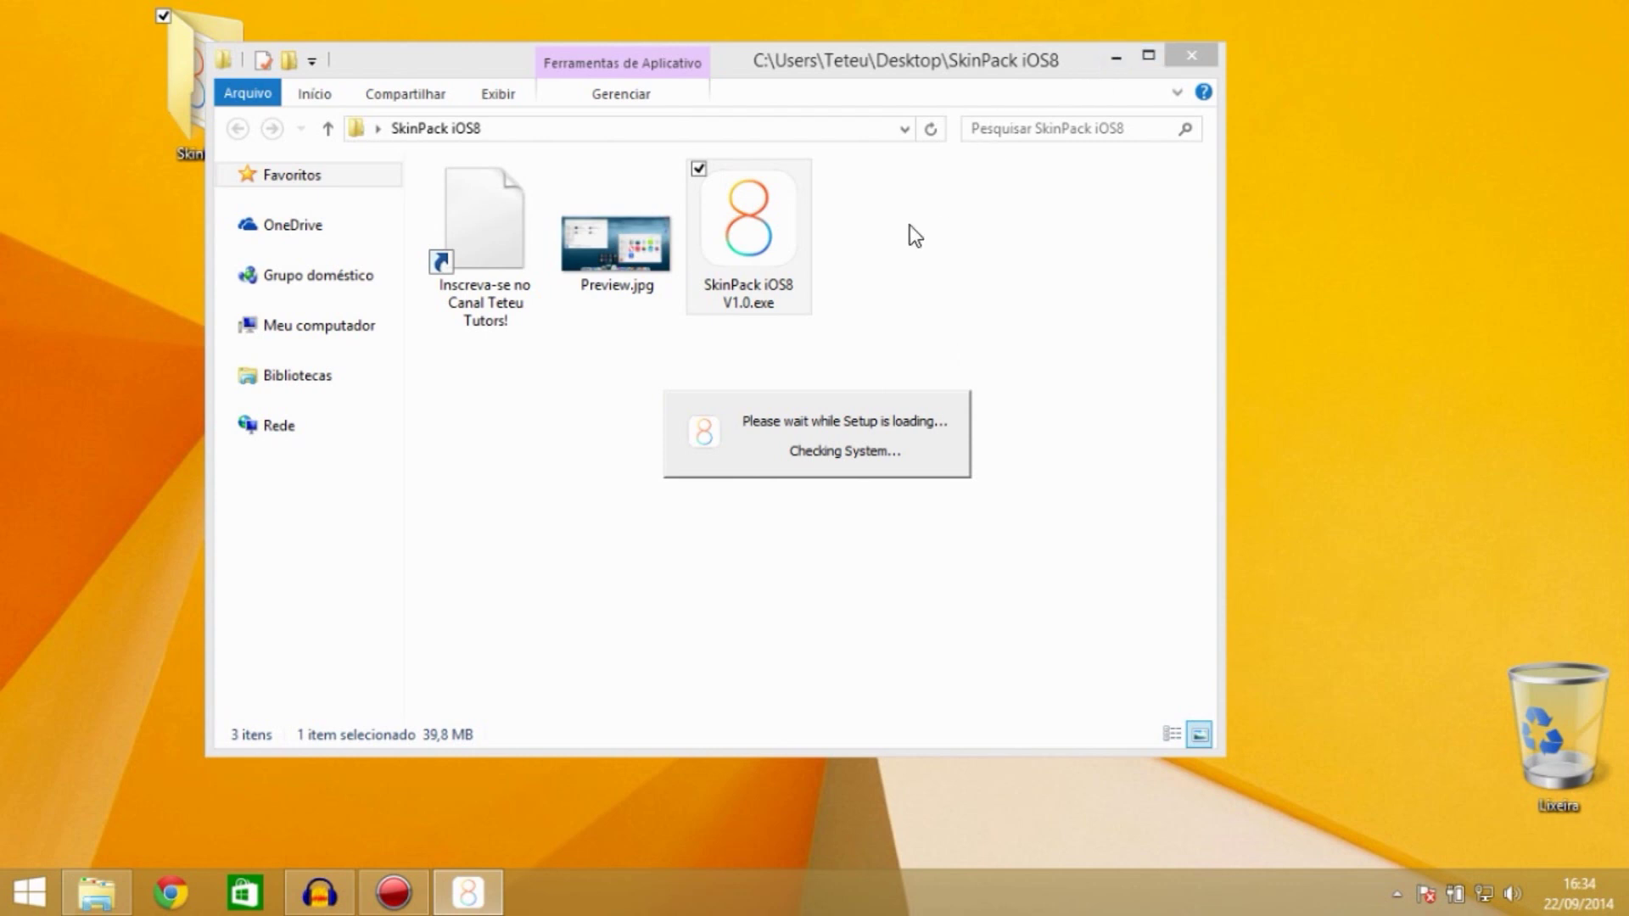
left_click(1117, 57)
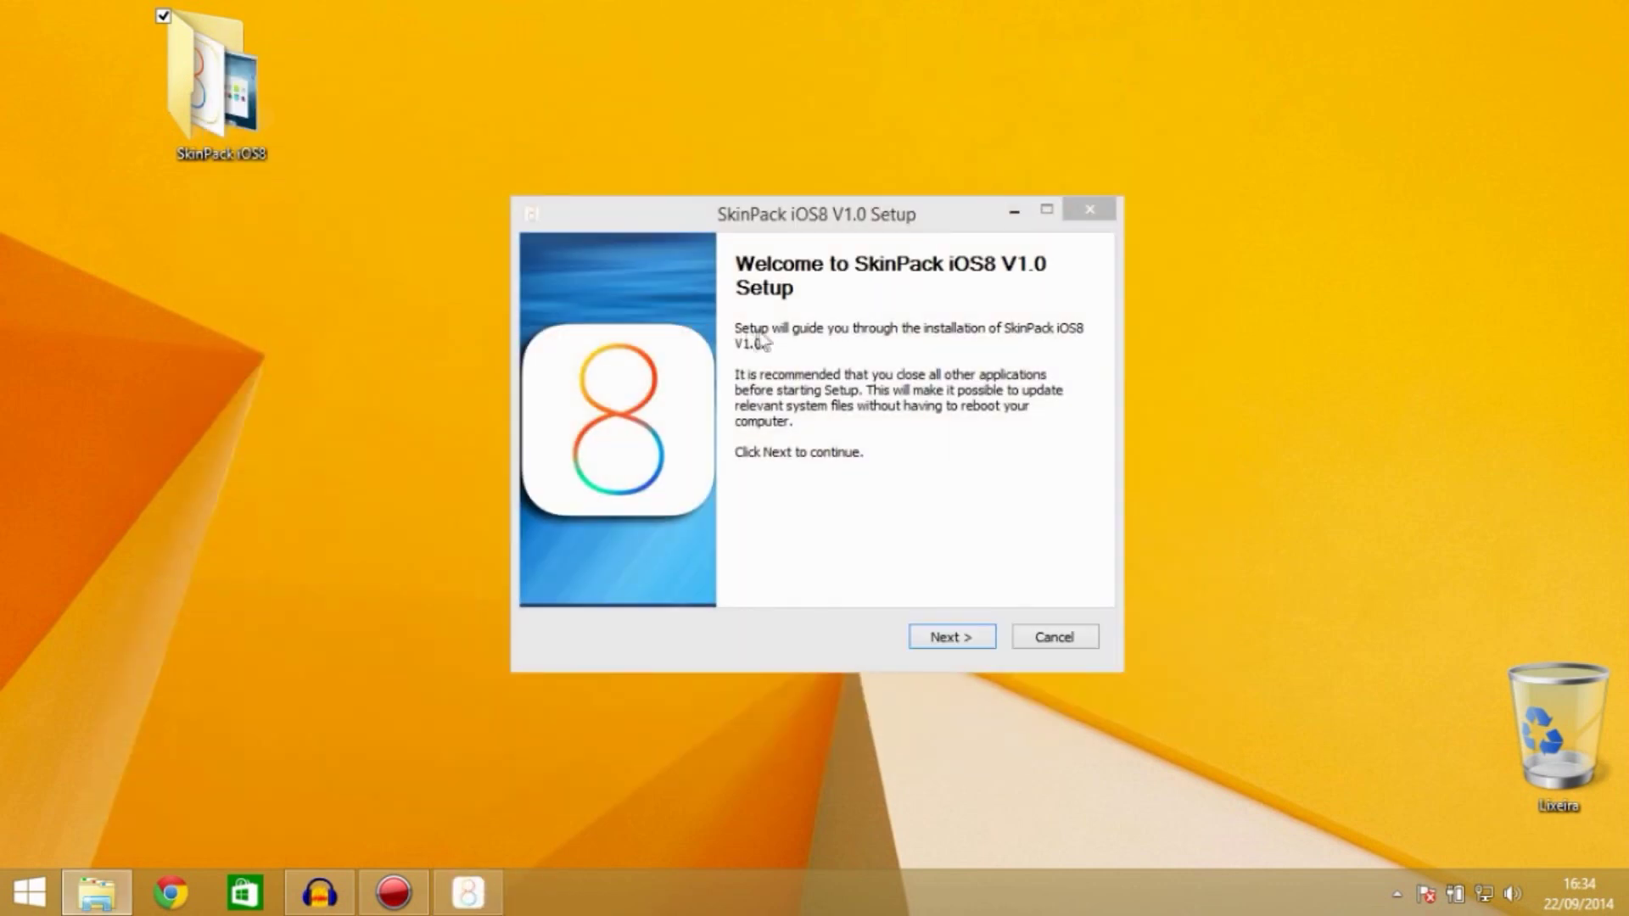
Proceed past the setup welcome page and accept the terms of the License Agreement
left_click(923, 634)
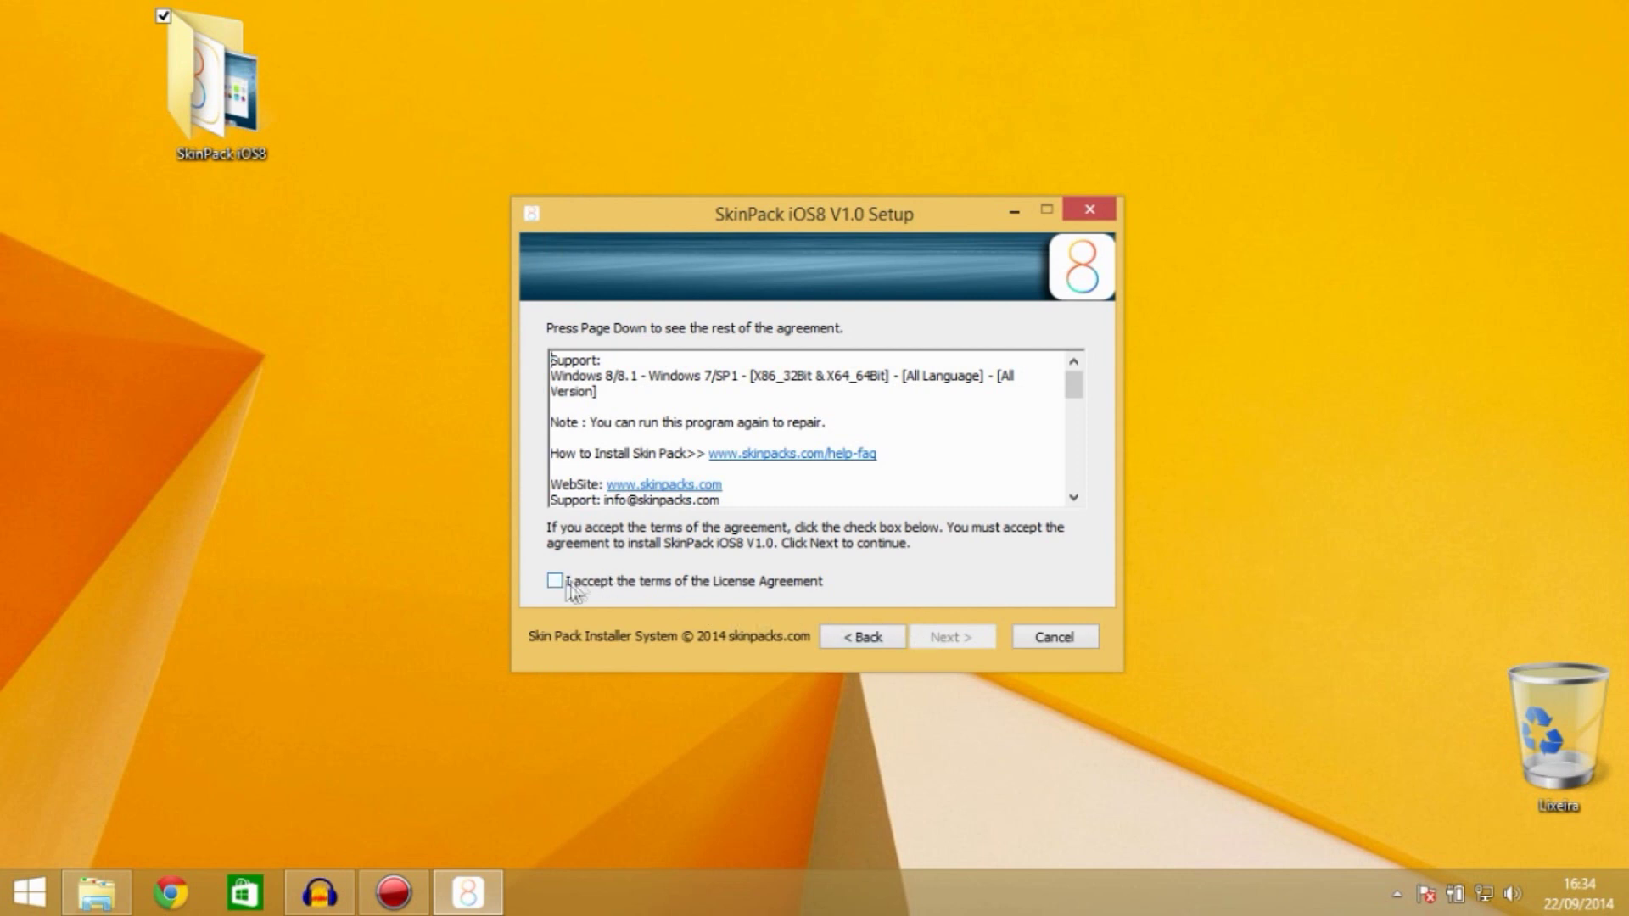
left_click(645, 579)
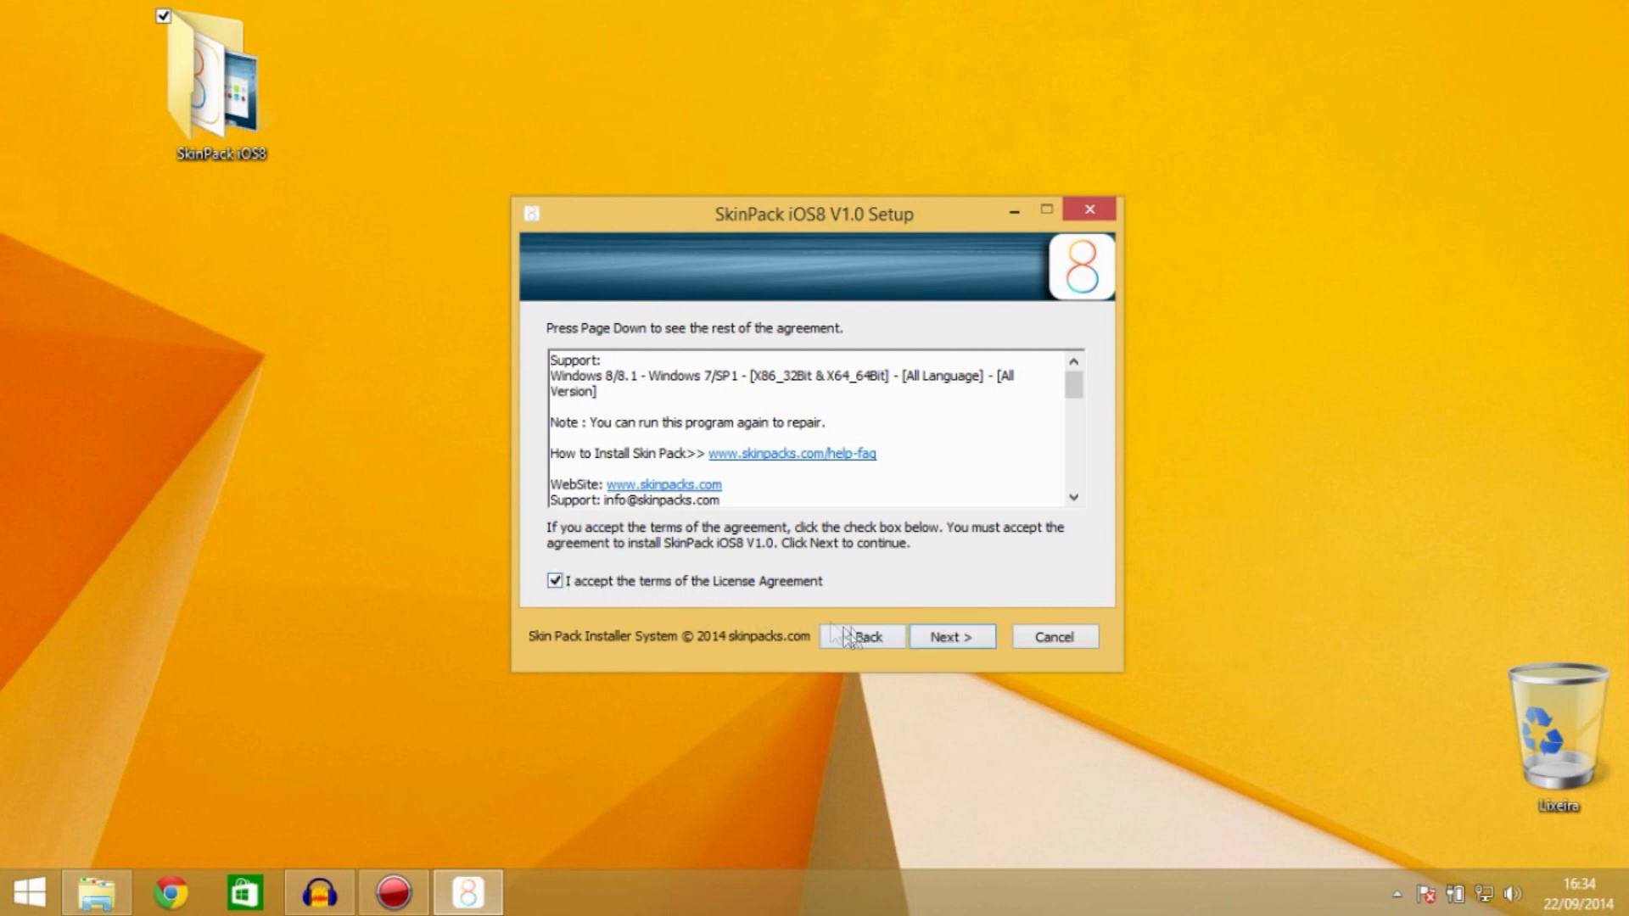
left_click(928, 640)
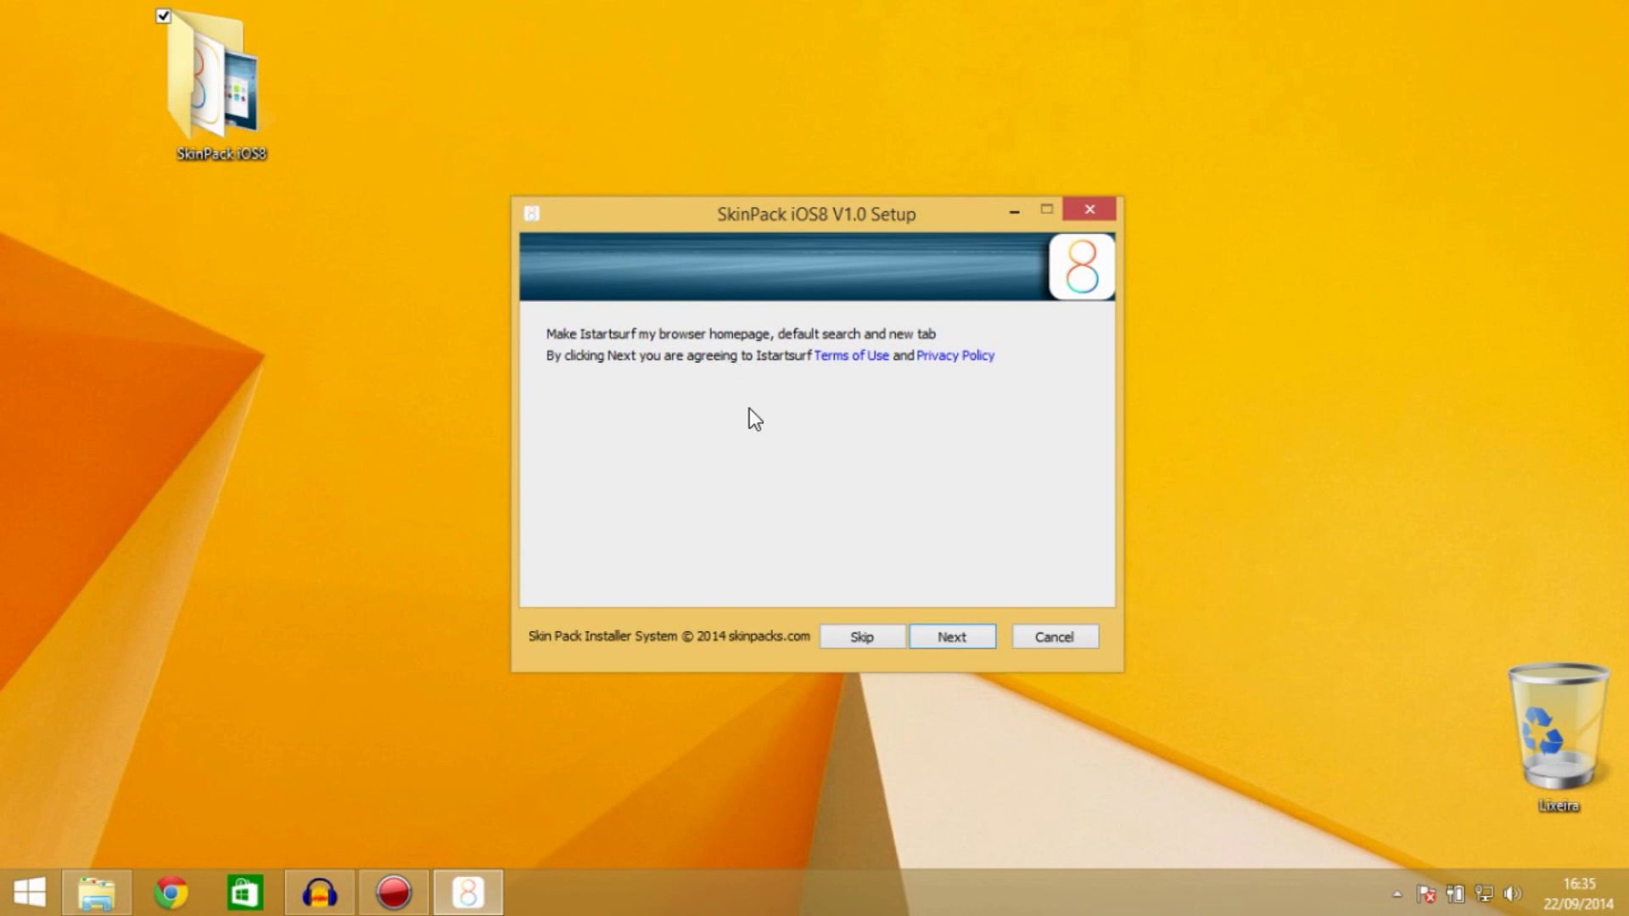
Skip the Istartsurf, PodoWeb, Baidu PC Faster, Cinema Plus and Apps Hat offers, choosing Continue in the Sweet-page confirmation
left_click(851, 635)
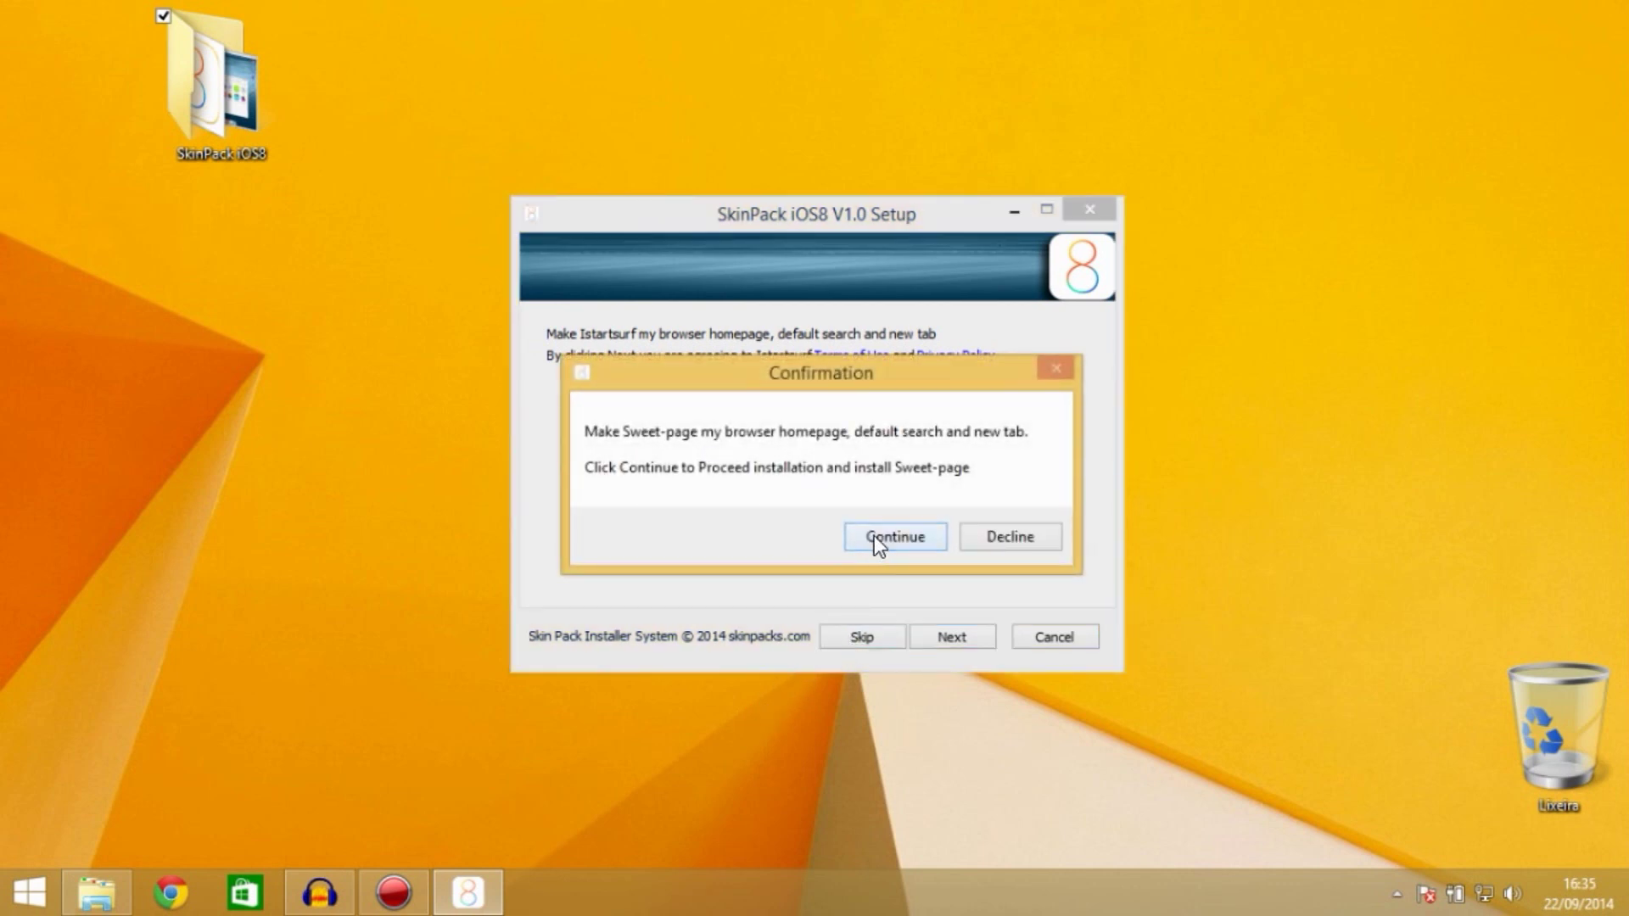
left_click(913, 537)
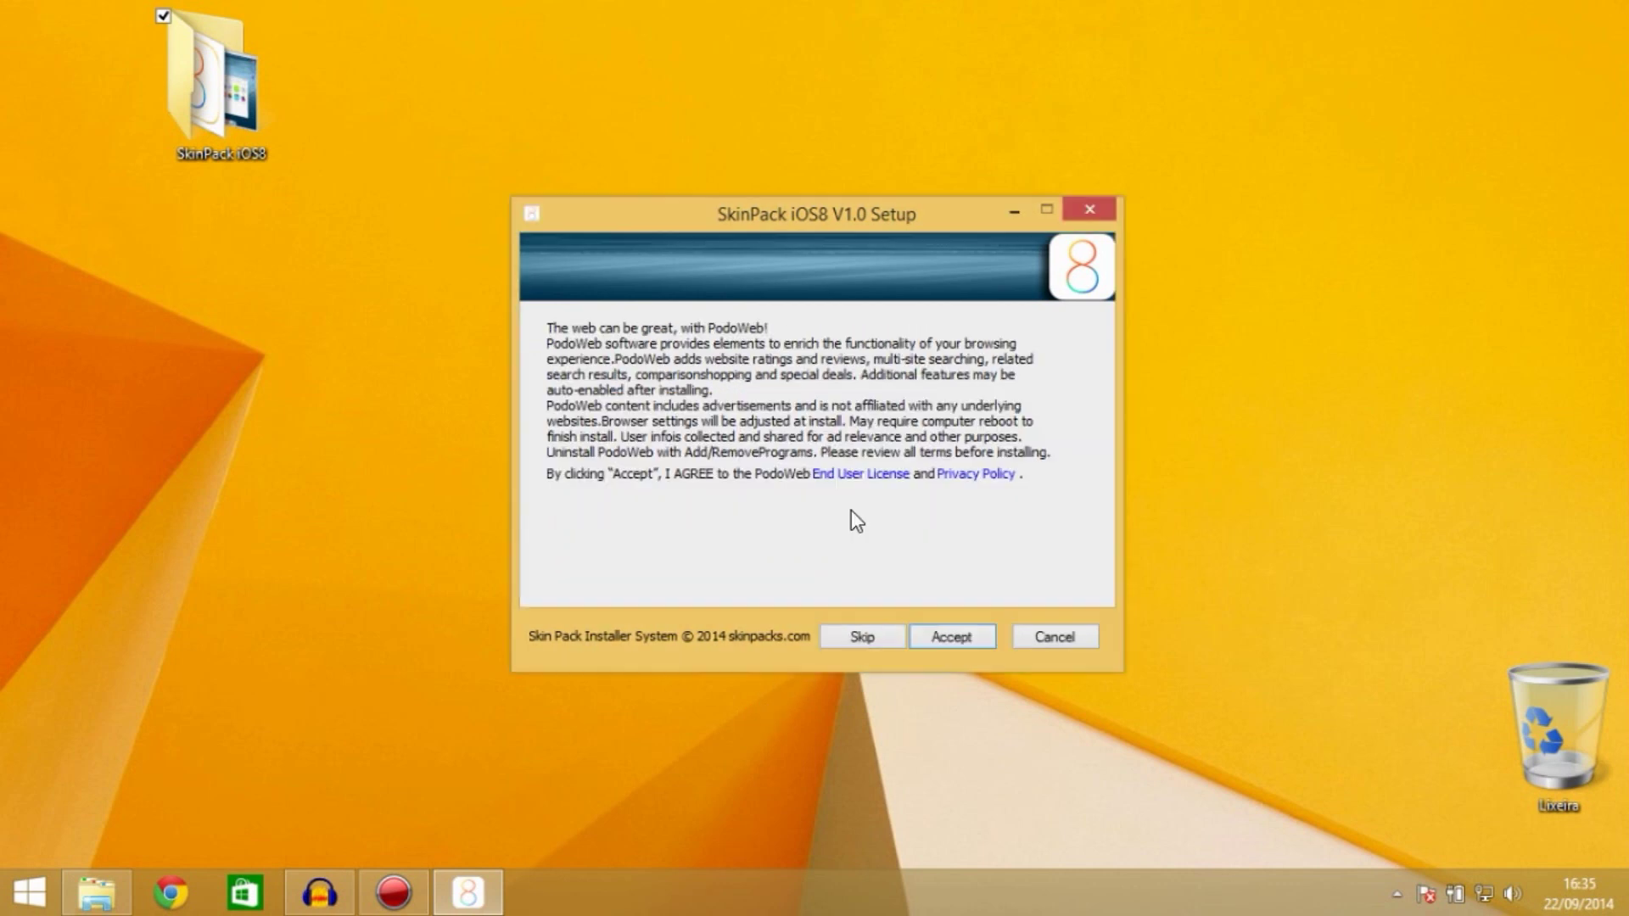
left_click(857, 635)
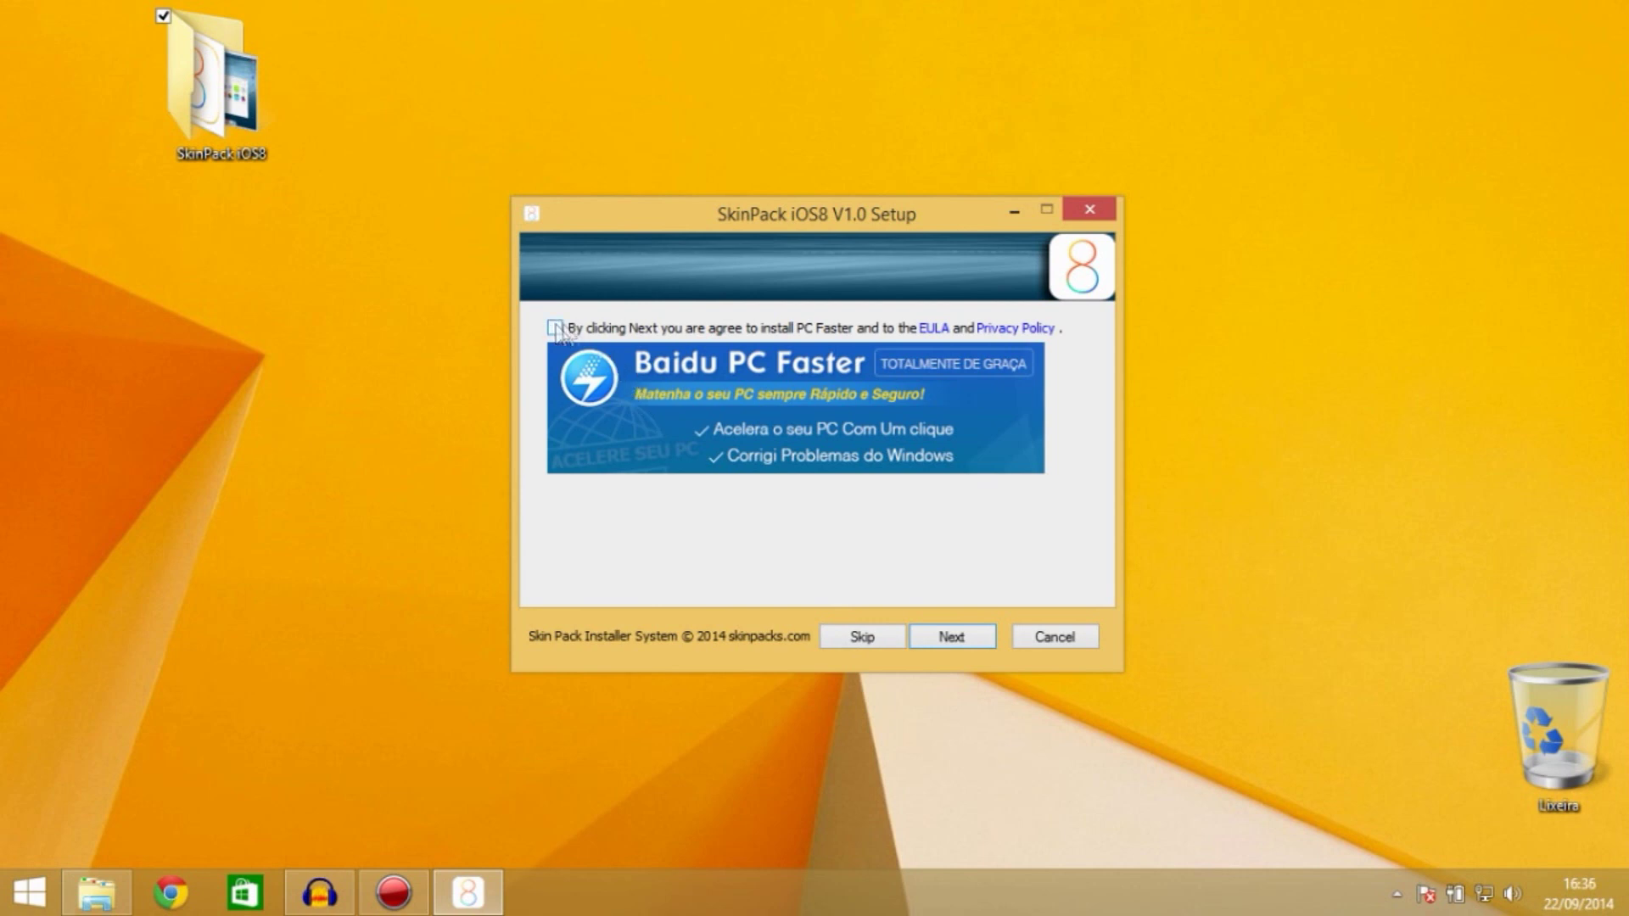
left_click(852, 638)
left_click(929, 563)
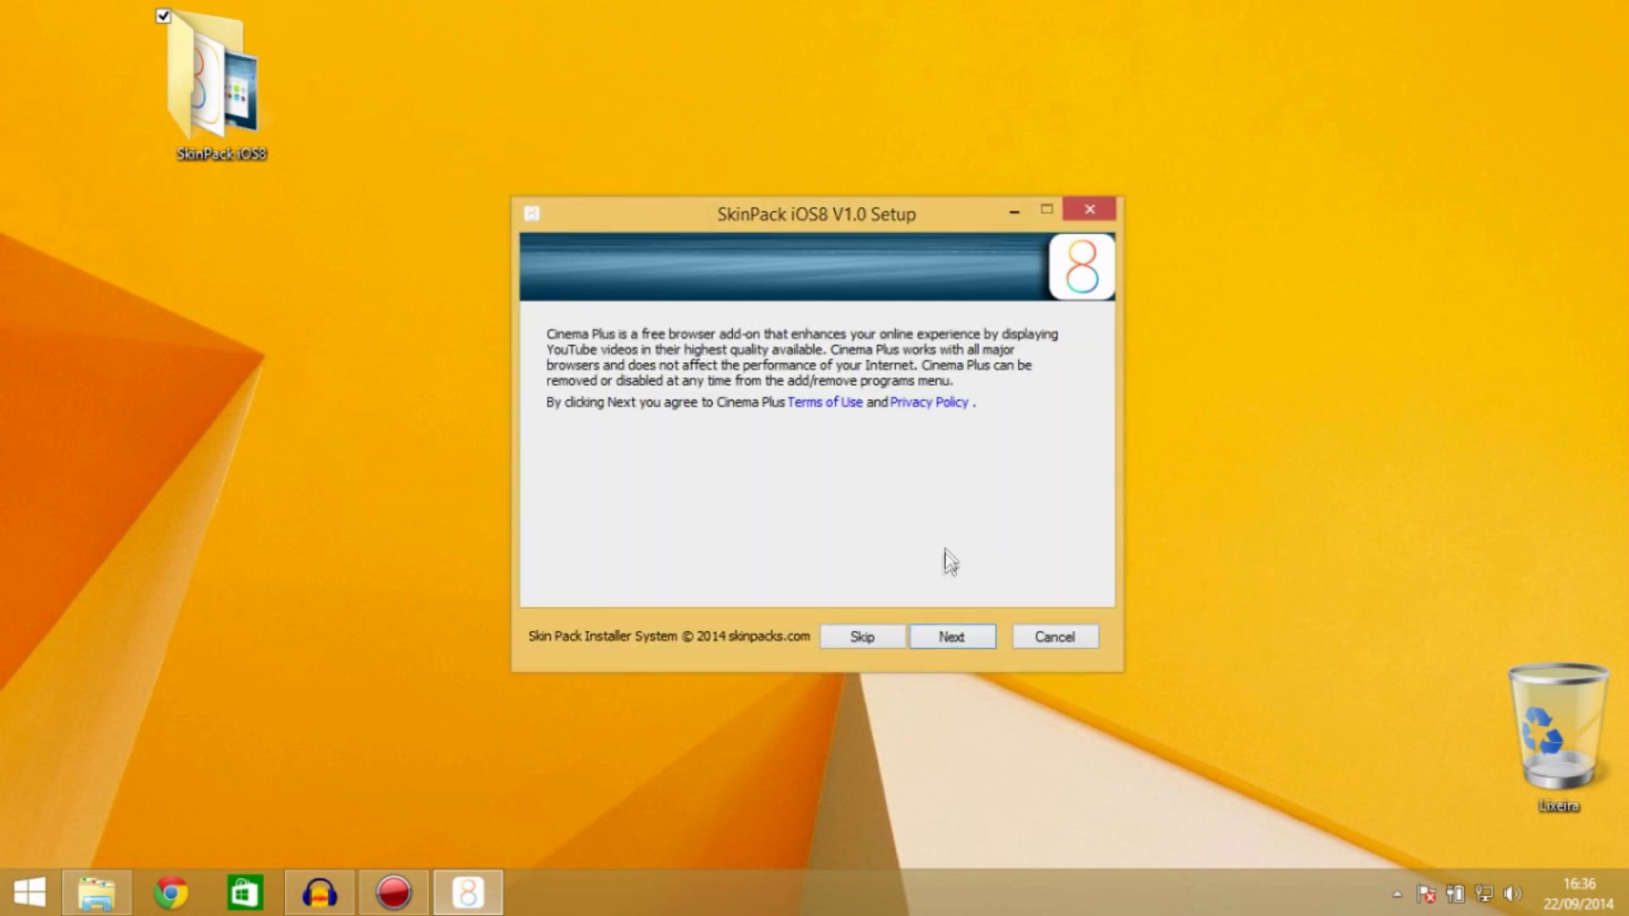
left_click(851, 635)
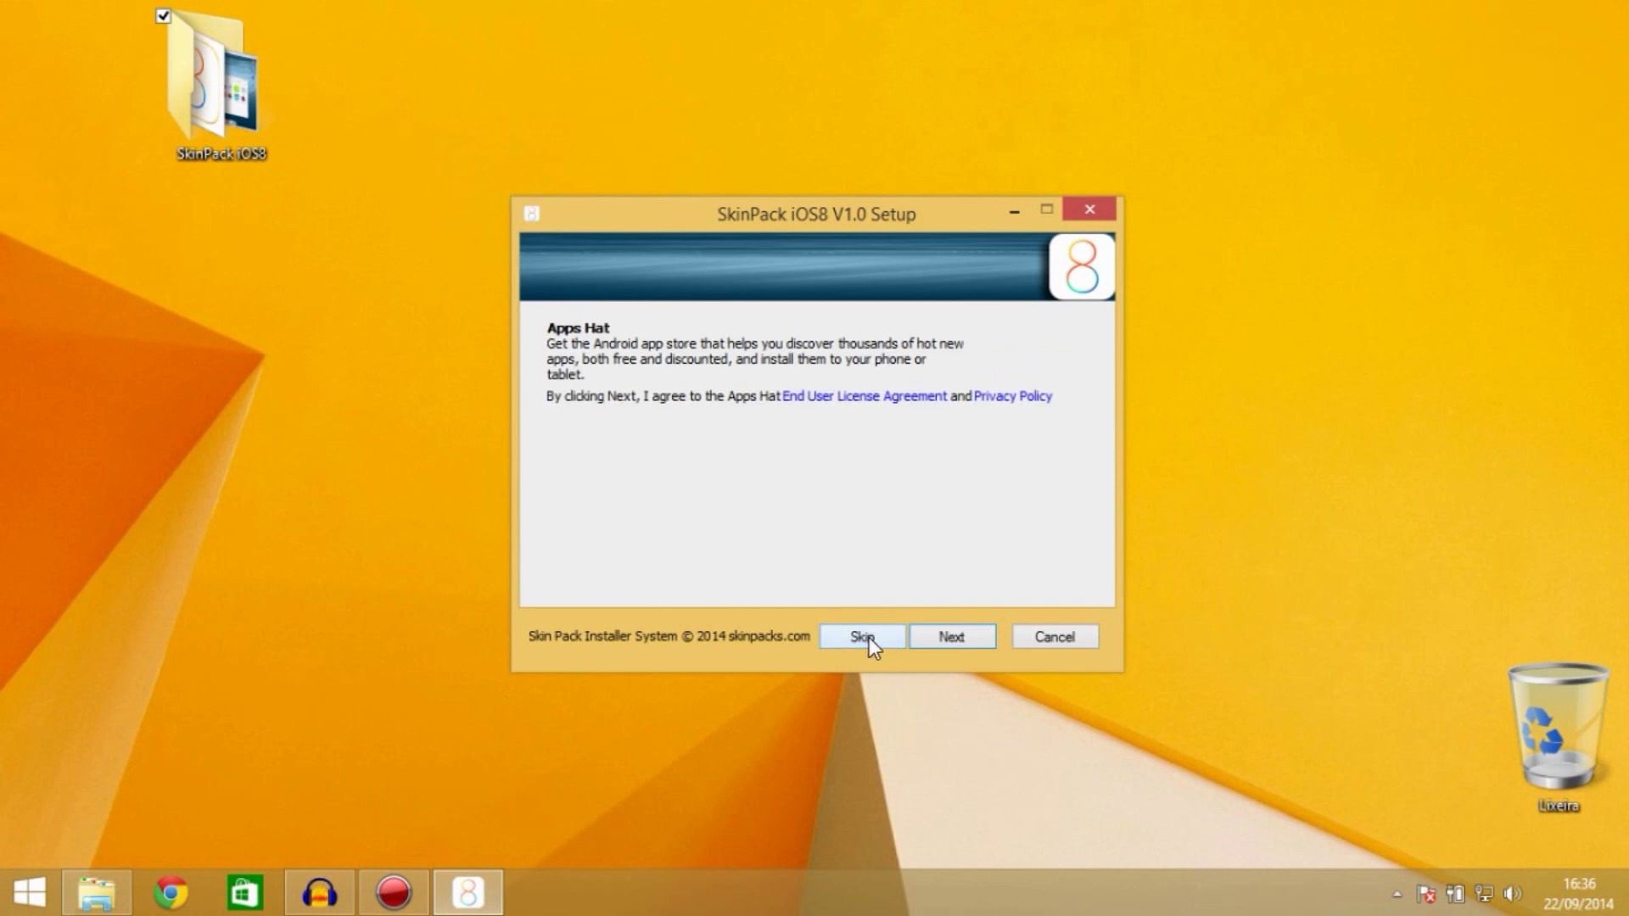
left_click(866, 640)
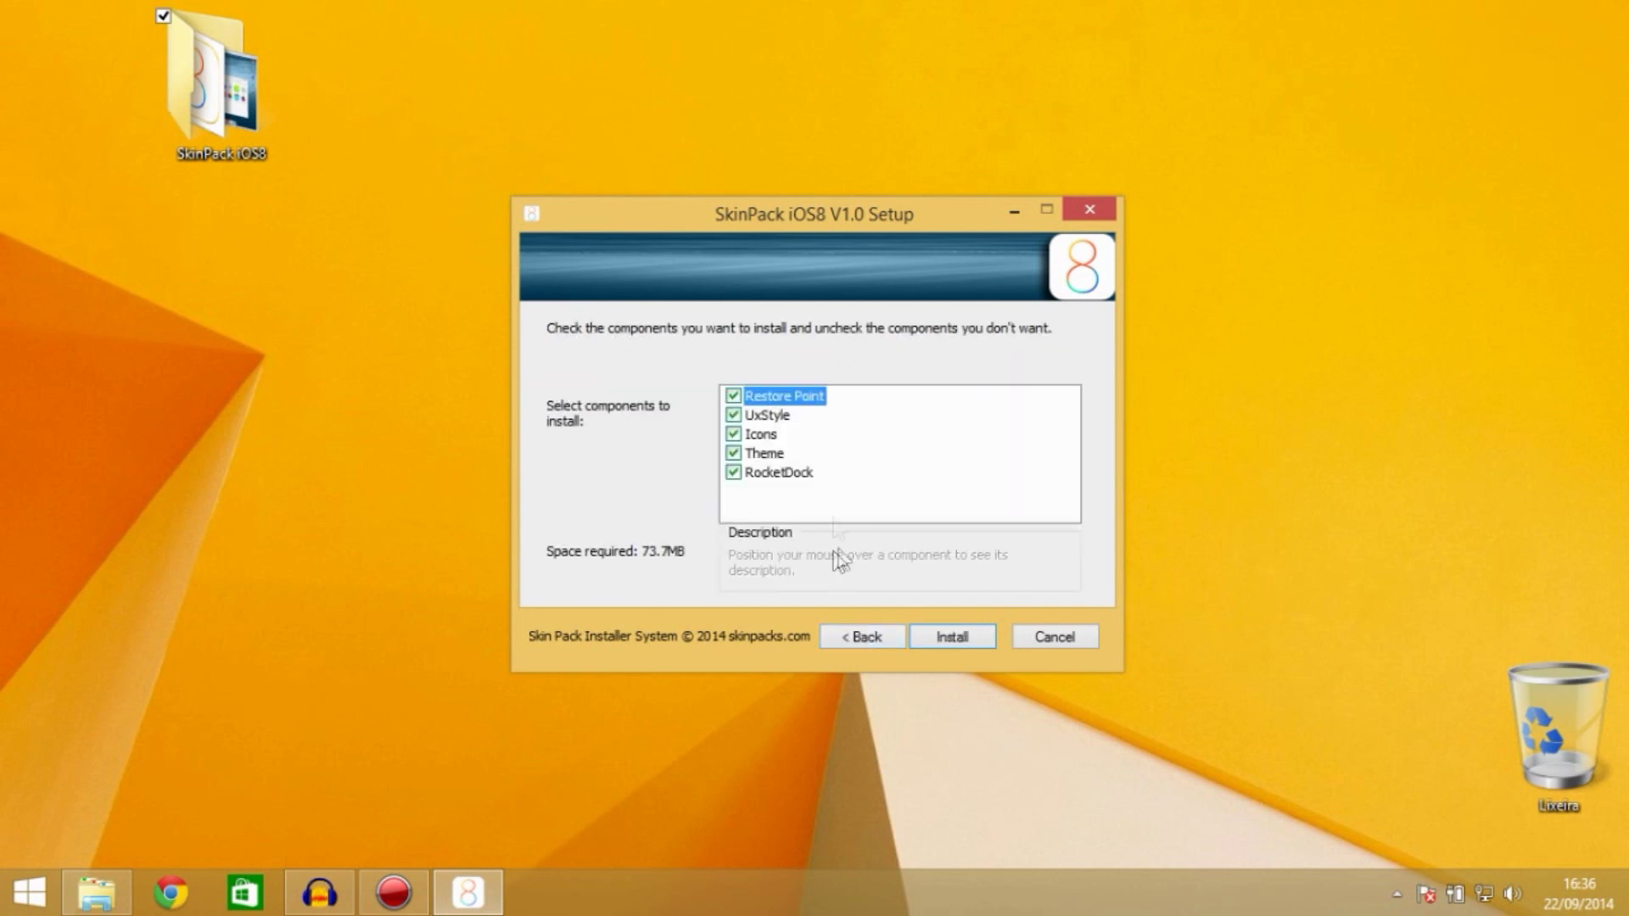
Start the installation with the Restore Point, UxStyle, Icons, Theme and RocketDock components all selected
left_click_drag(778, 211, 781, 171)
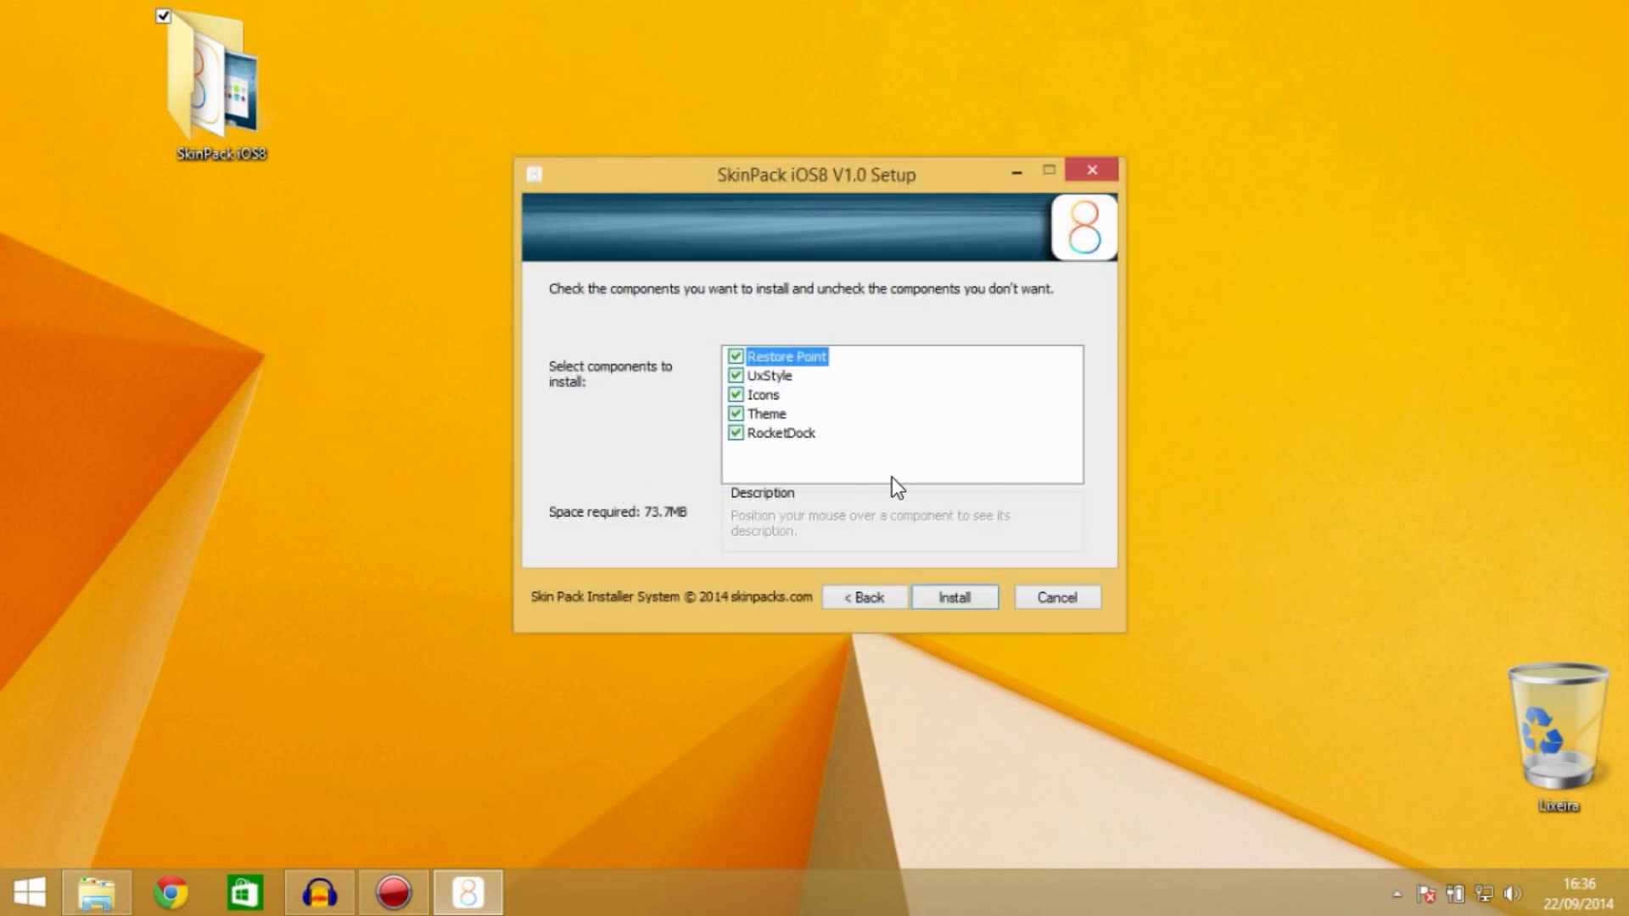
left_click_drag(719, 173, 680, 157)
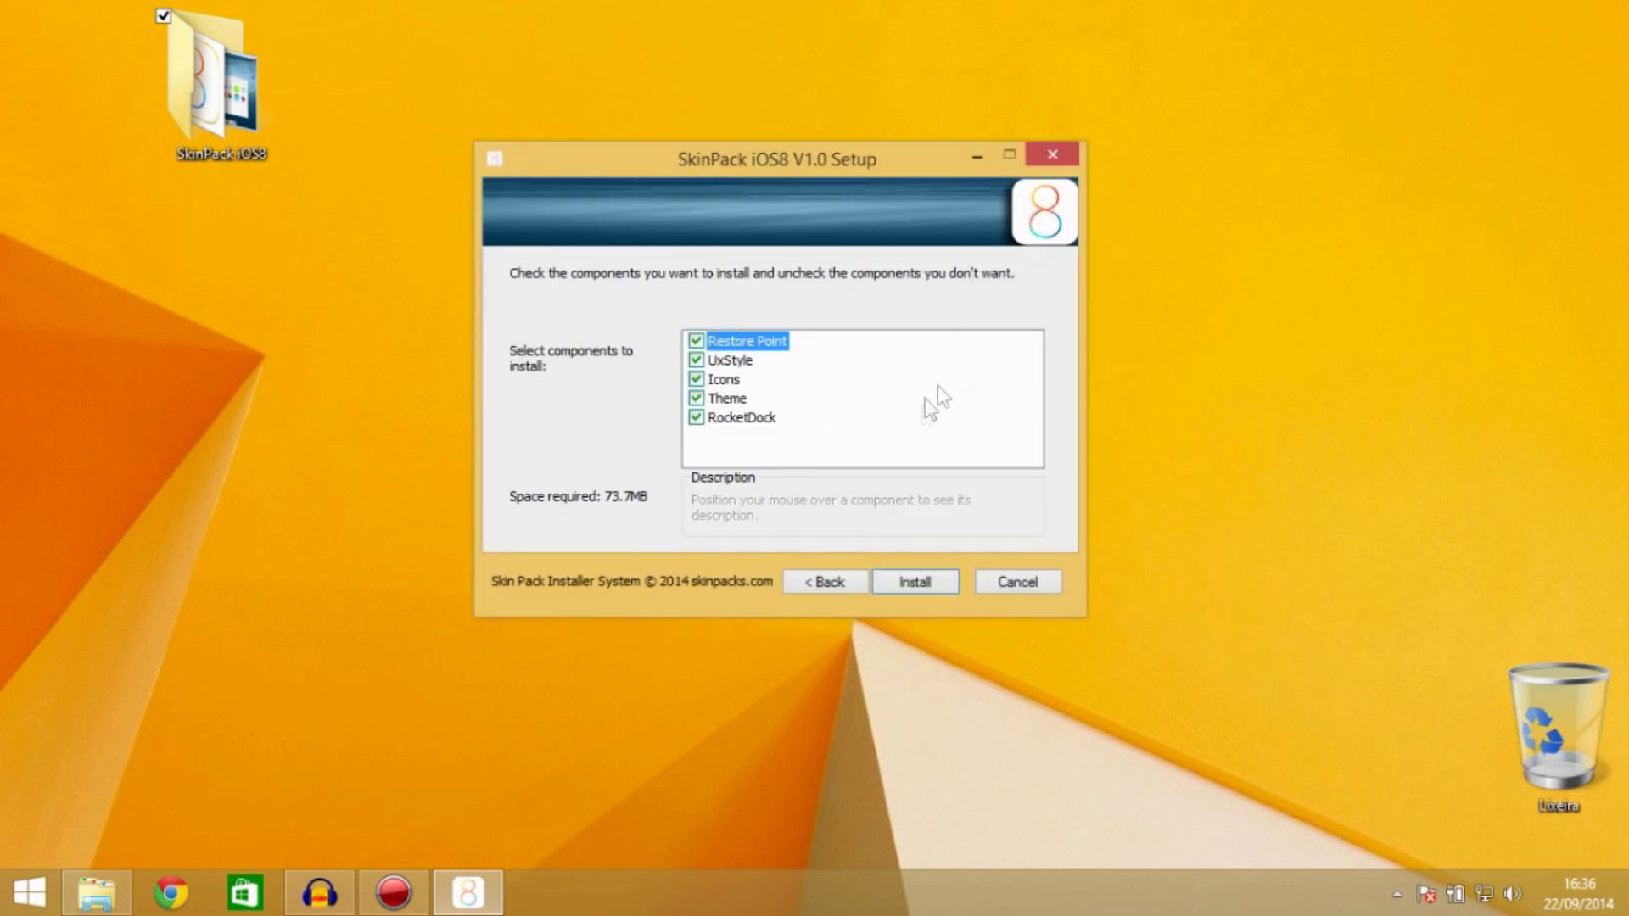
left_click(725, 355)
left_click(696, 360)
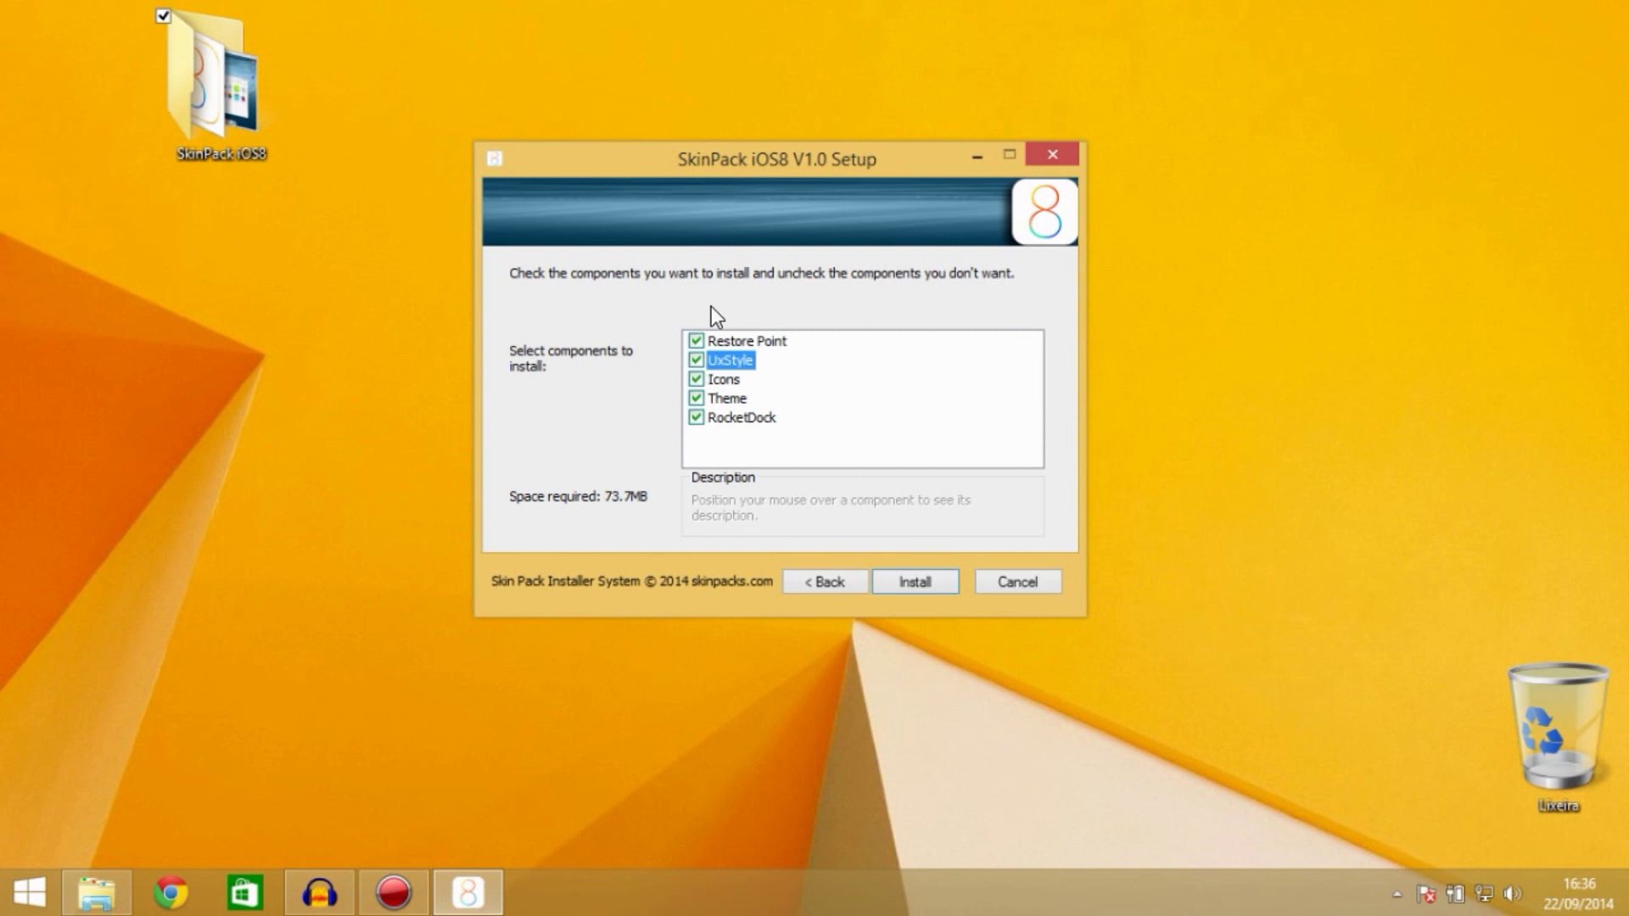
left_click(894, 581)
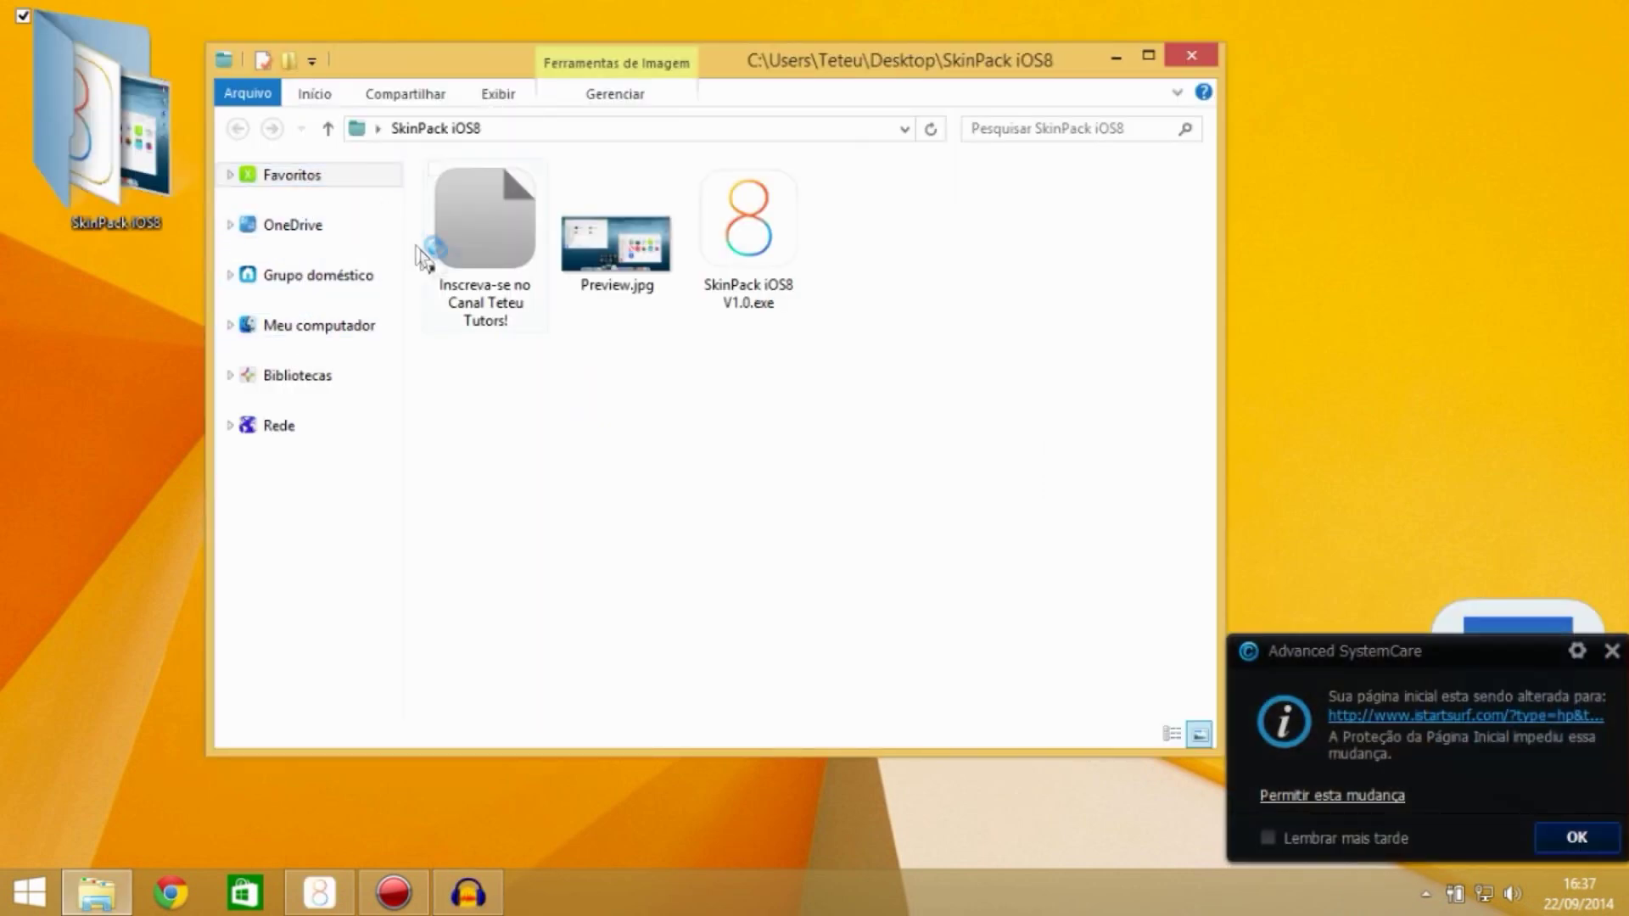
Dismiss the Advanced SystemCare alert about the homepage change while the installation runs
left_click(1599, 655)
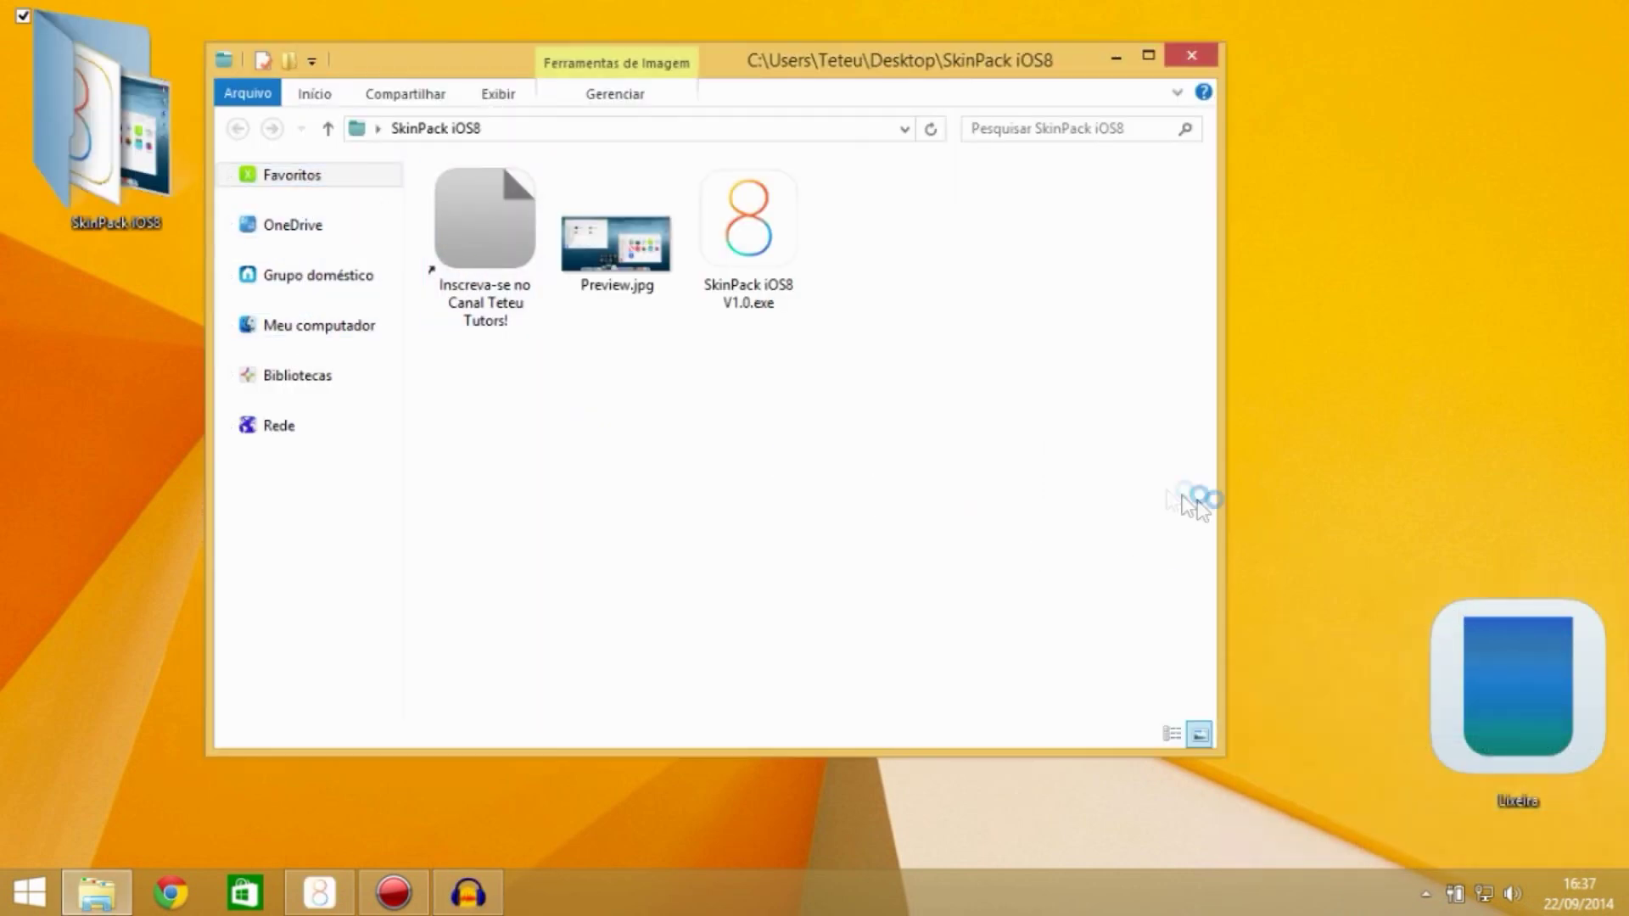
left_click_drag(814, 73, 873, 136)
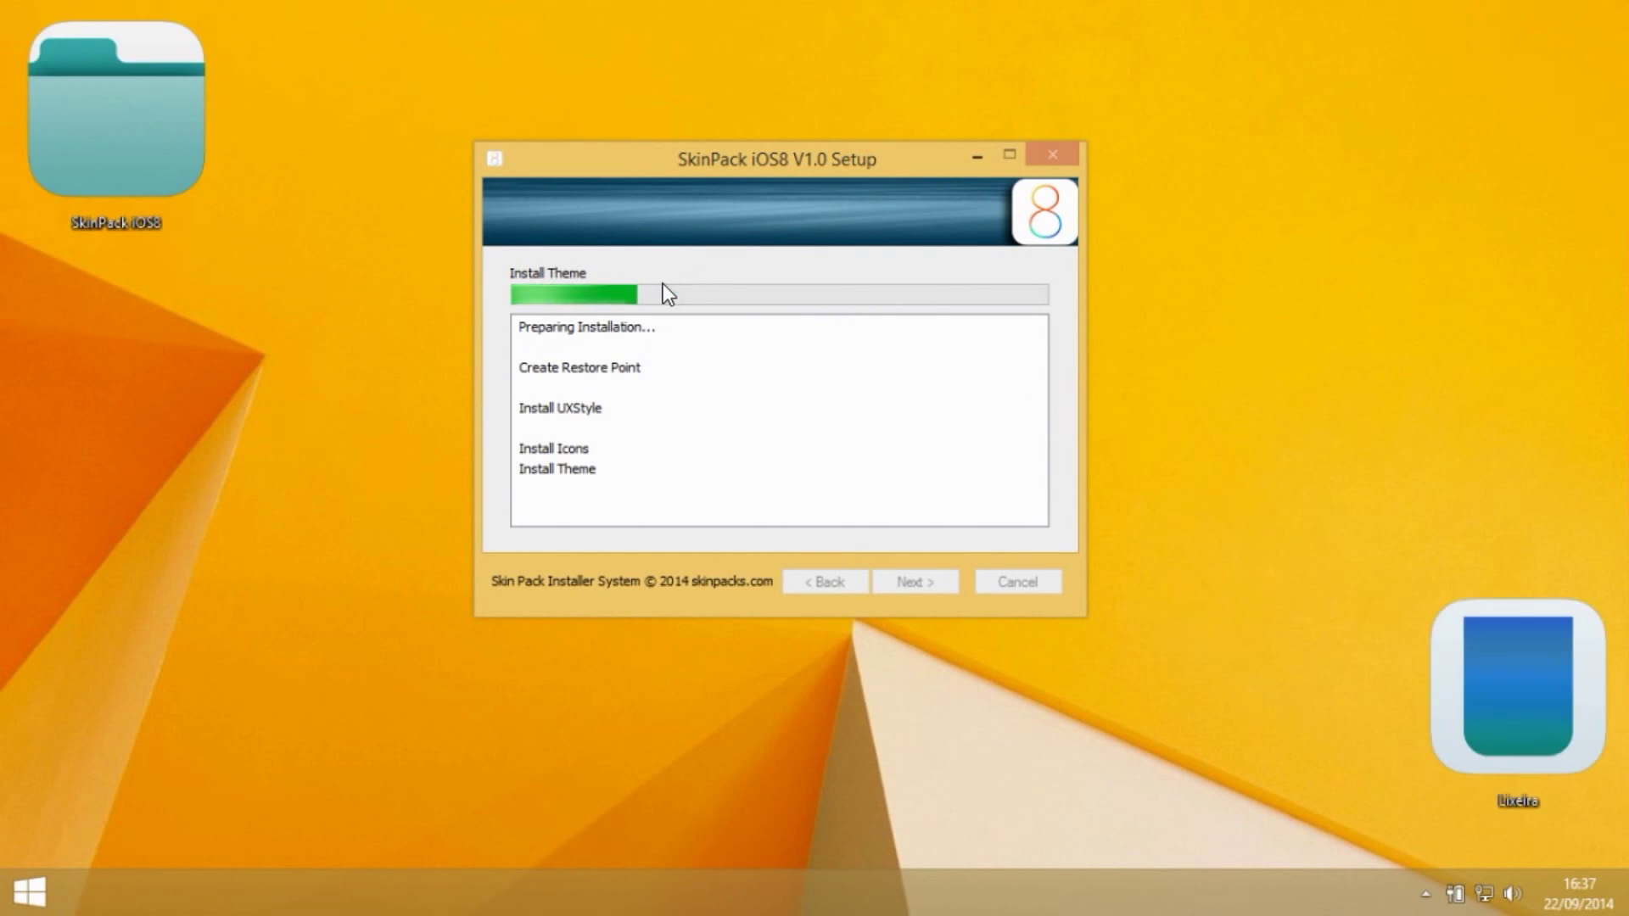
left_click(226, 130)
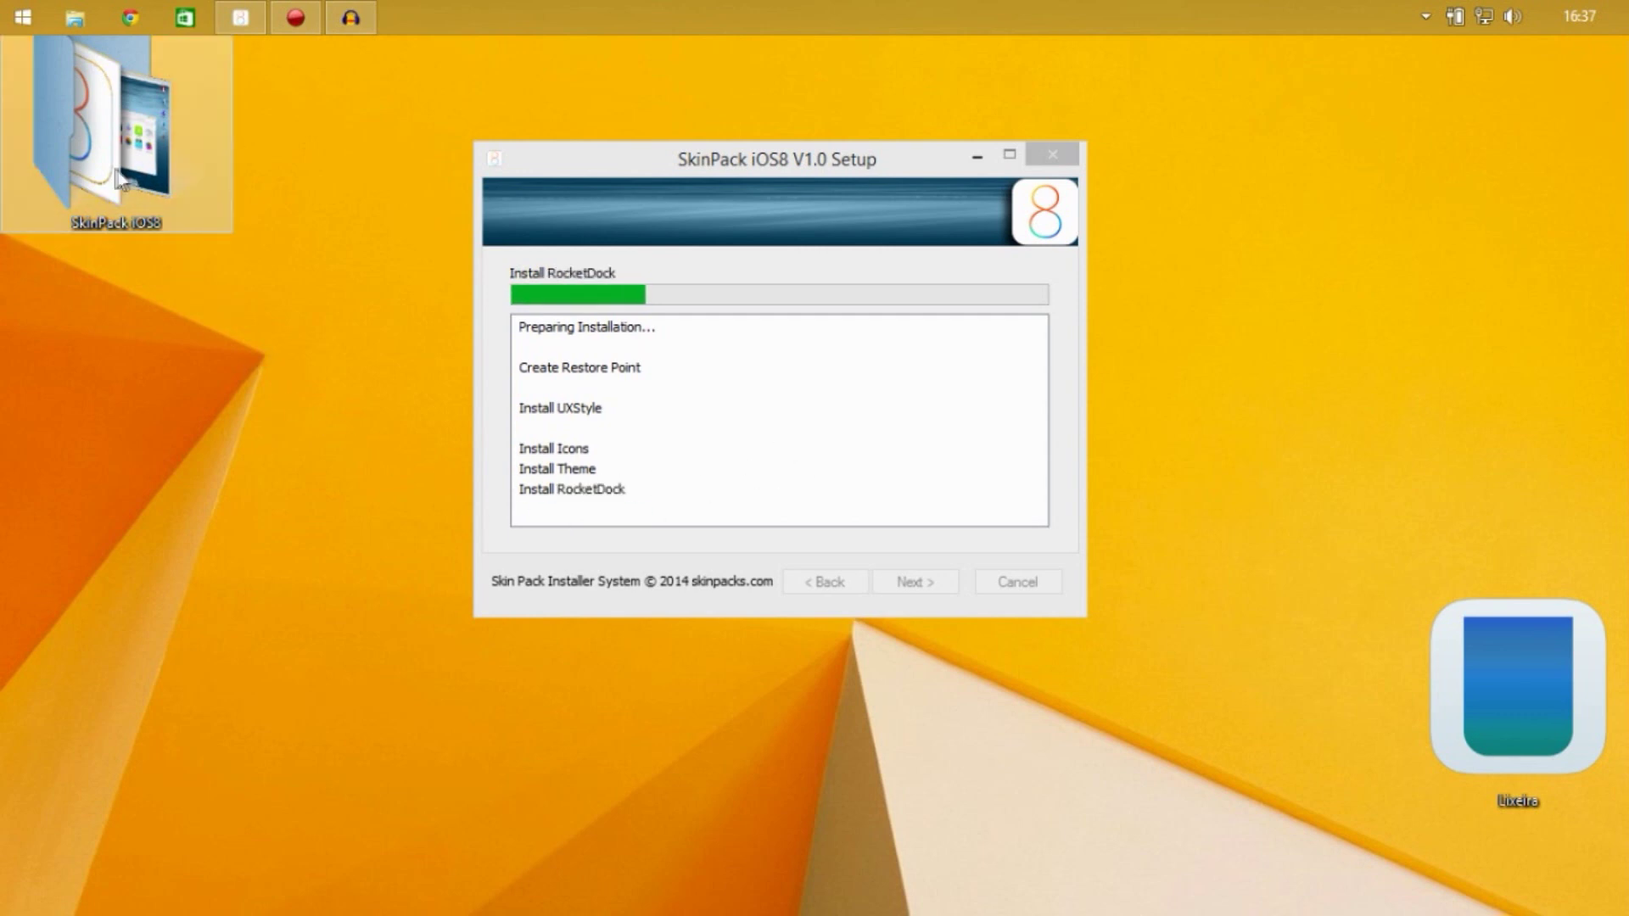
left_click(136, 252)
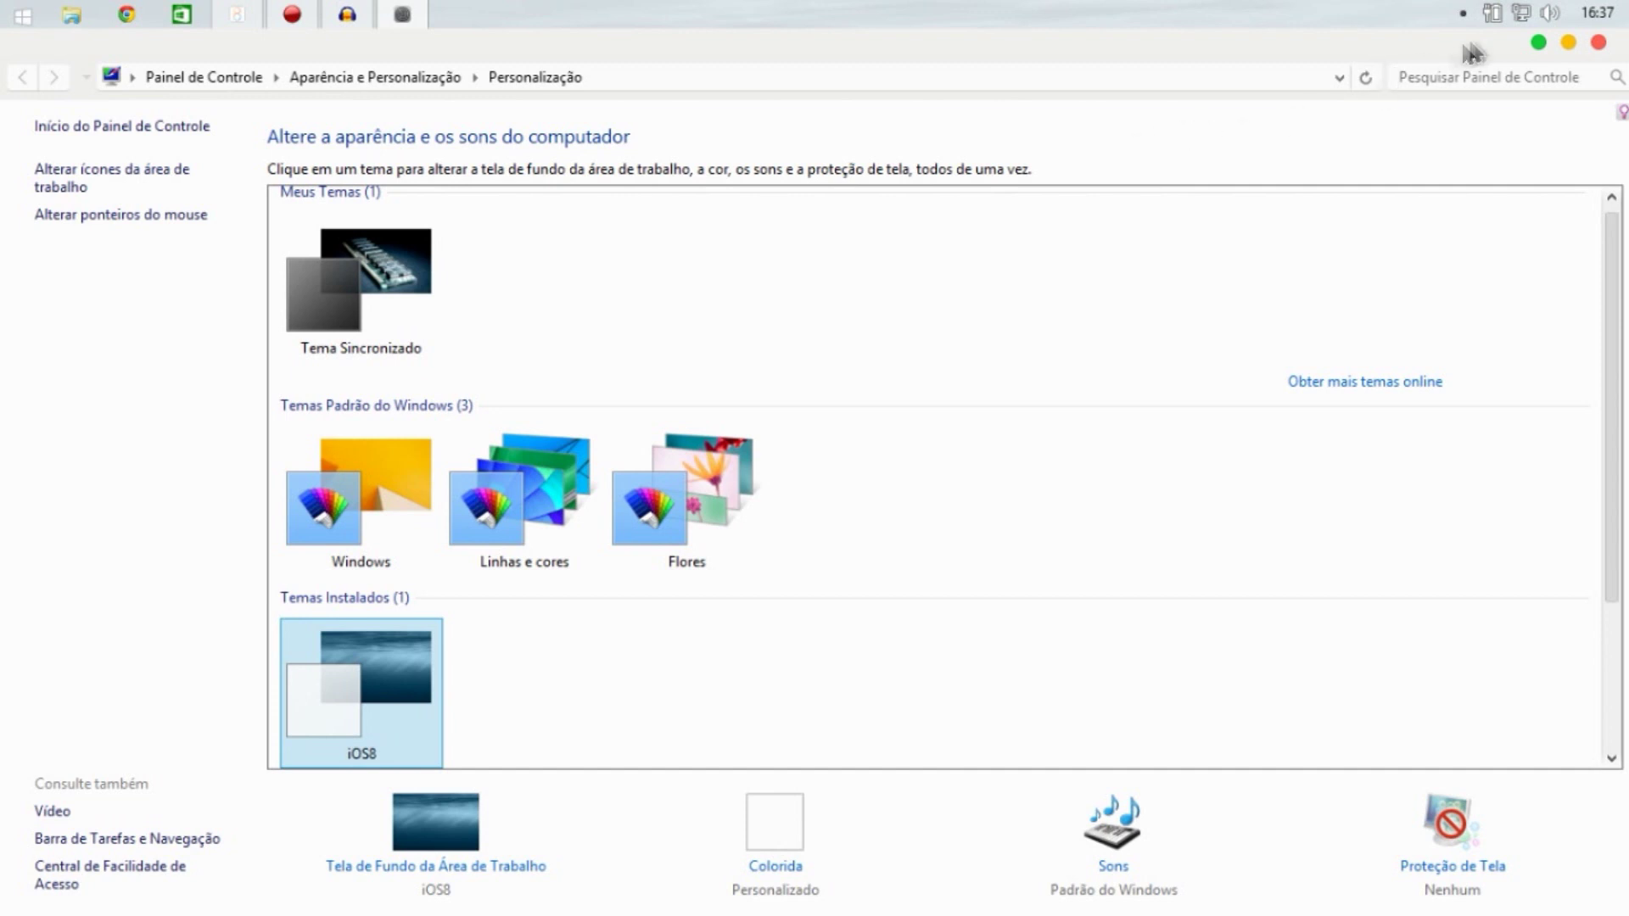
Close the Personalização window and finish the SkinPack iOS8 V1.0 setup
left_click(1592, 42)
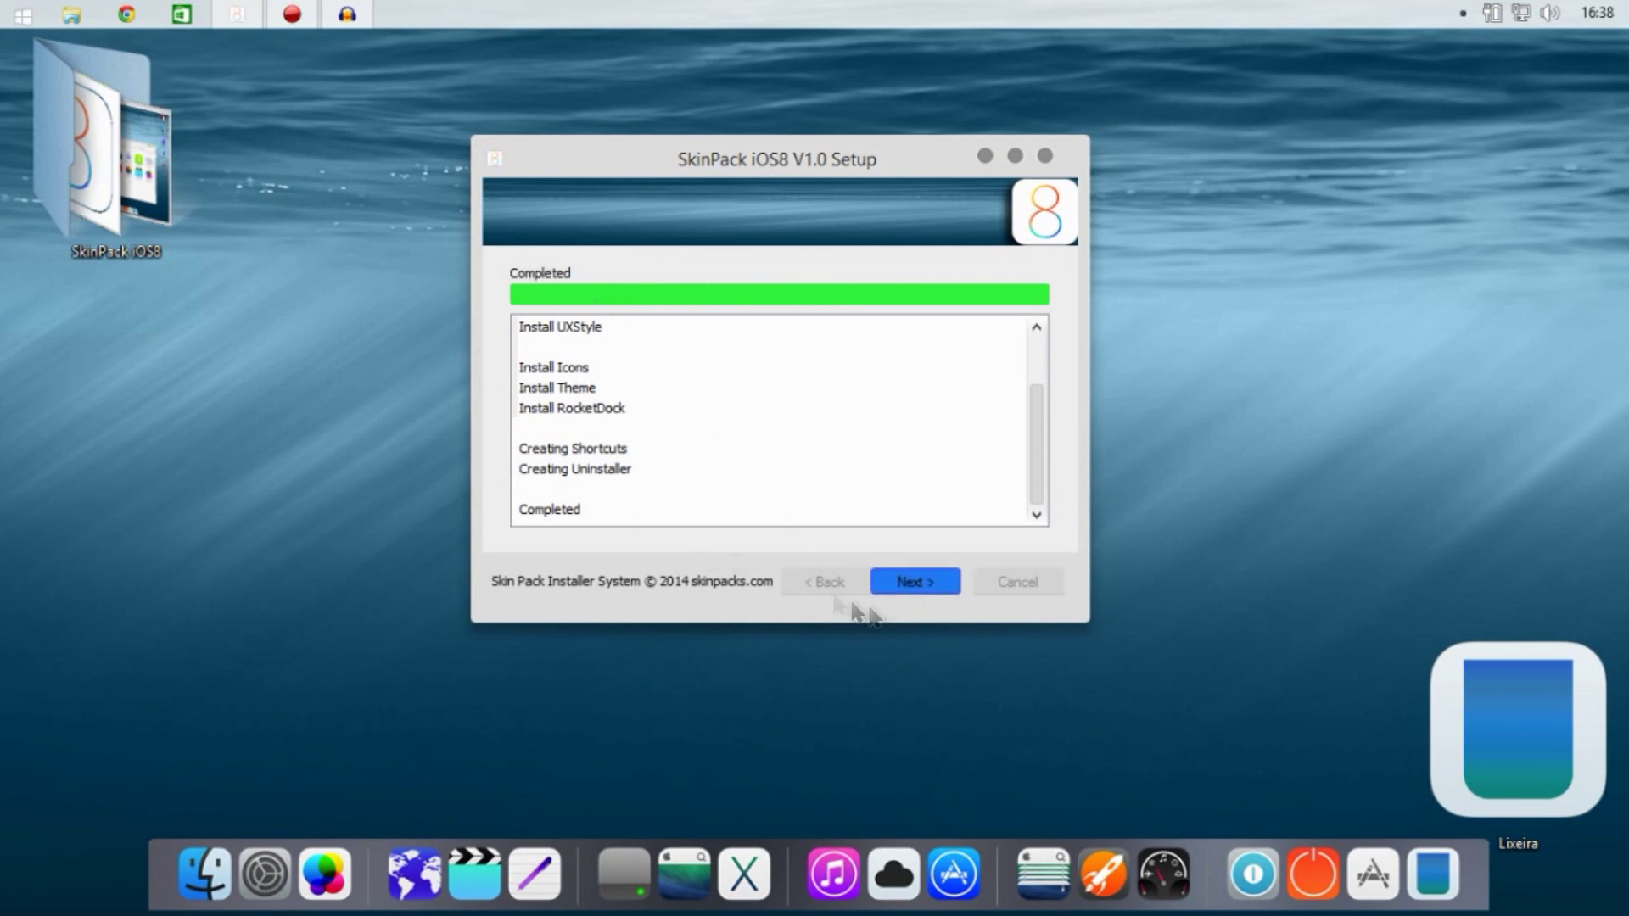
left_click(908, 581)
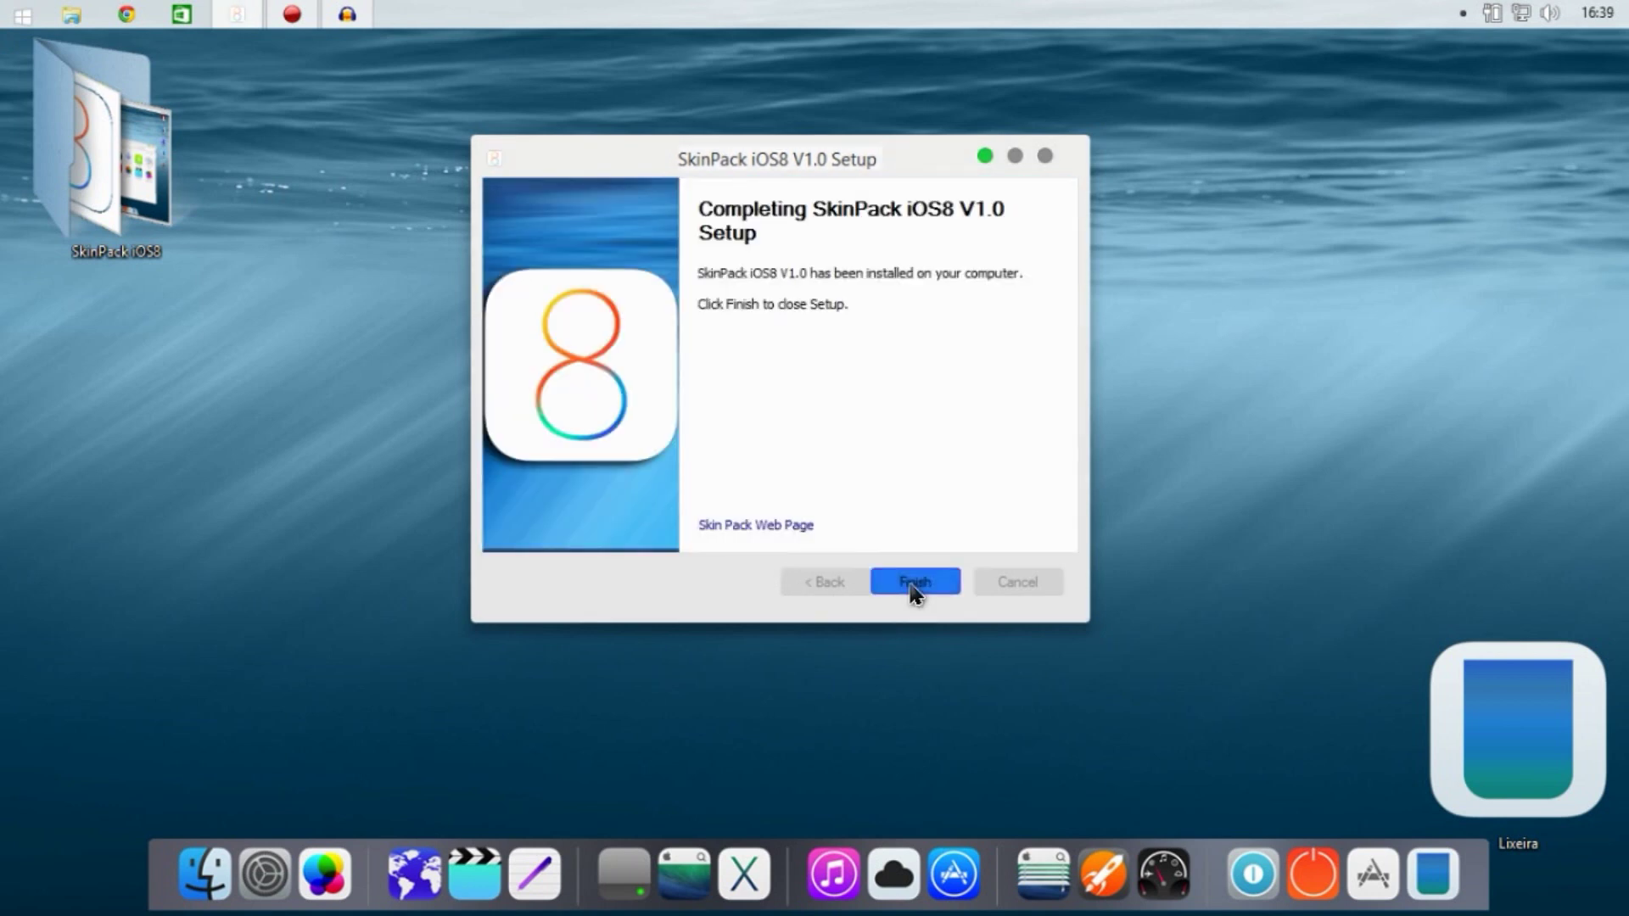
left_click(911, 584)
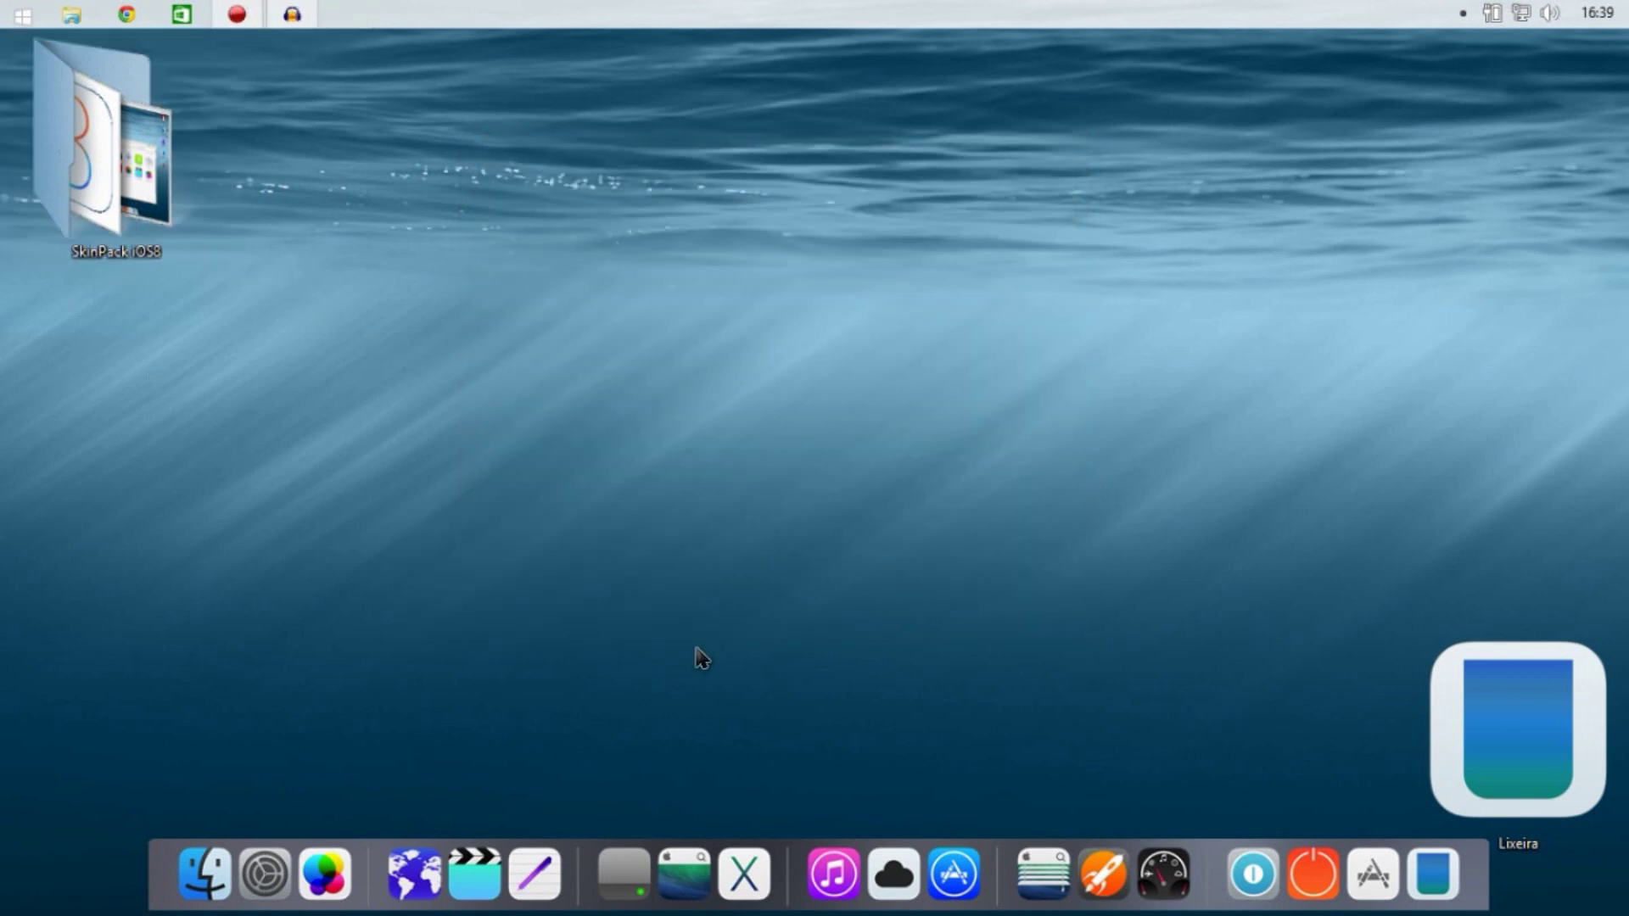
Open a File Explorer window on Bibliotecas to view the new window theme and library icons
left_click(1432, 638)
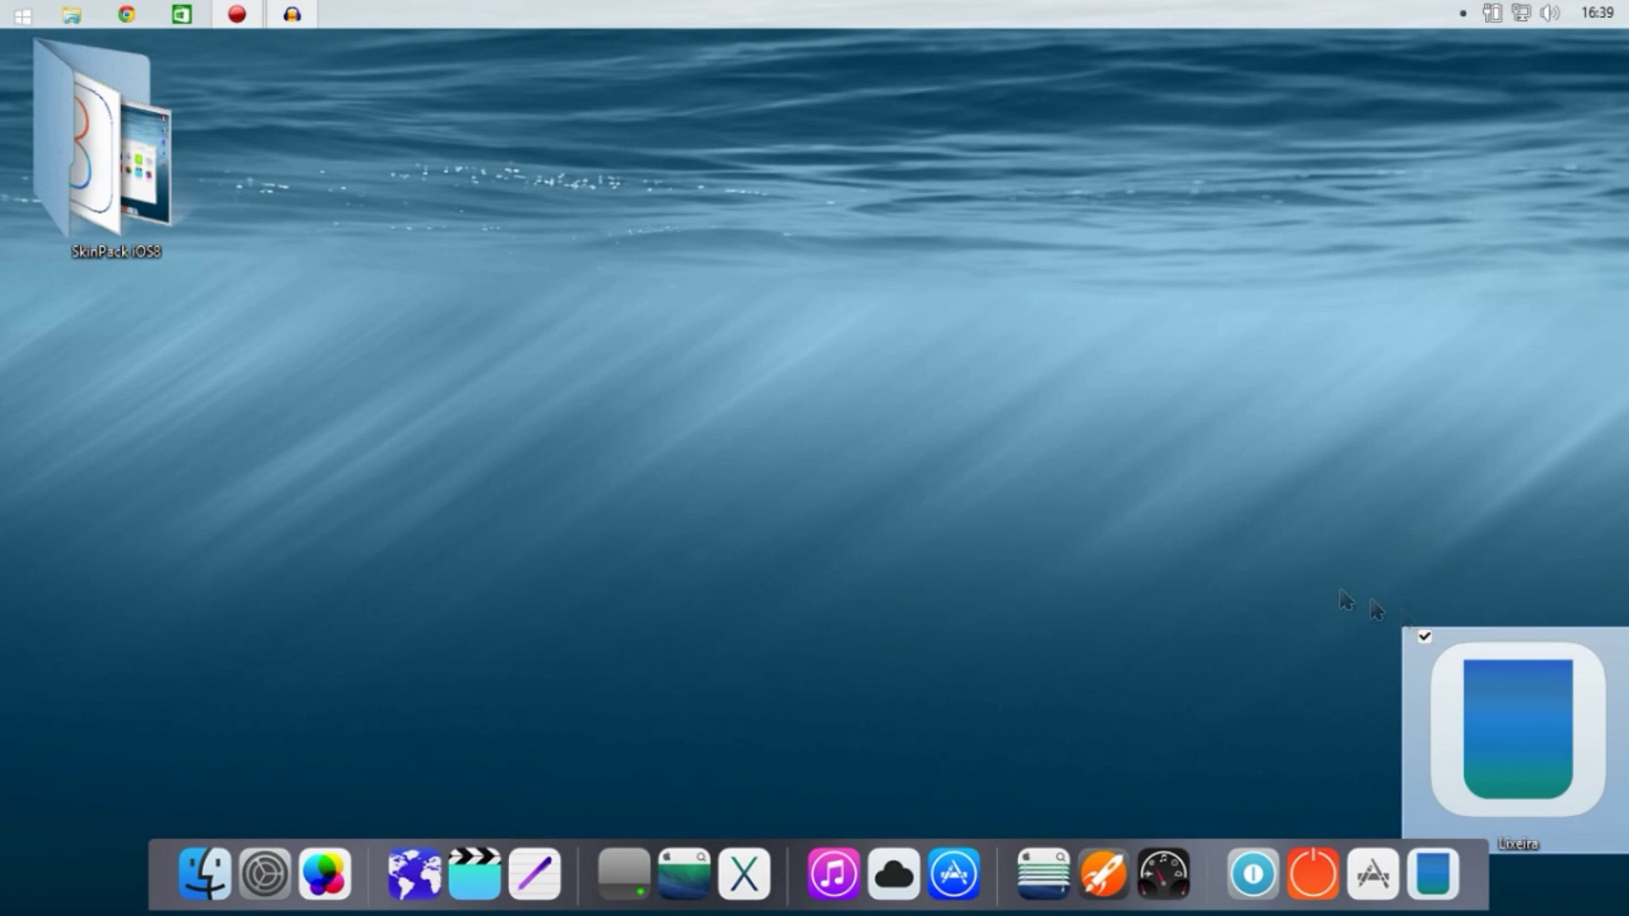
left_click(934, 412)
left_click(71, 17)
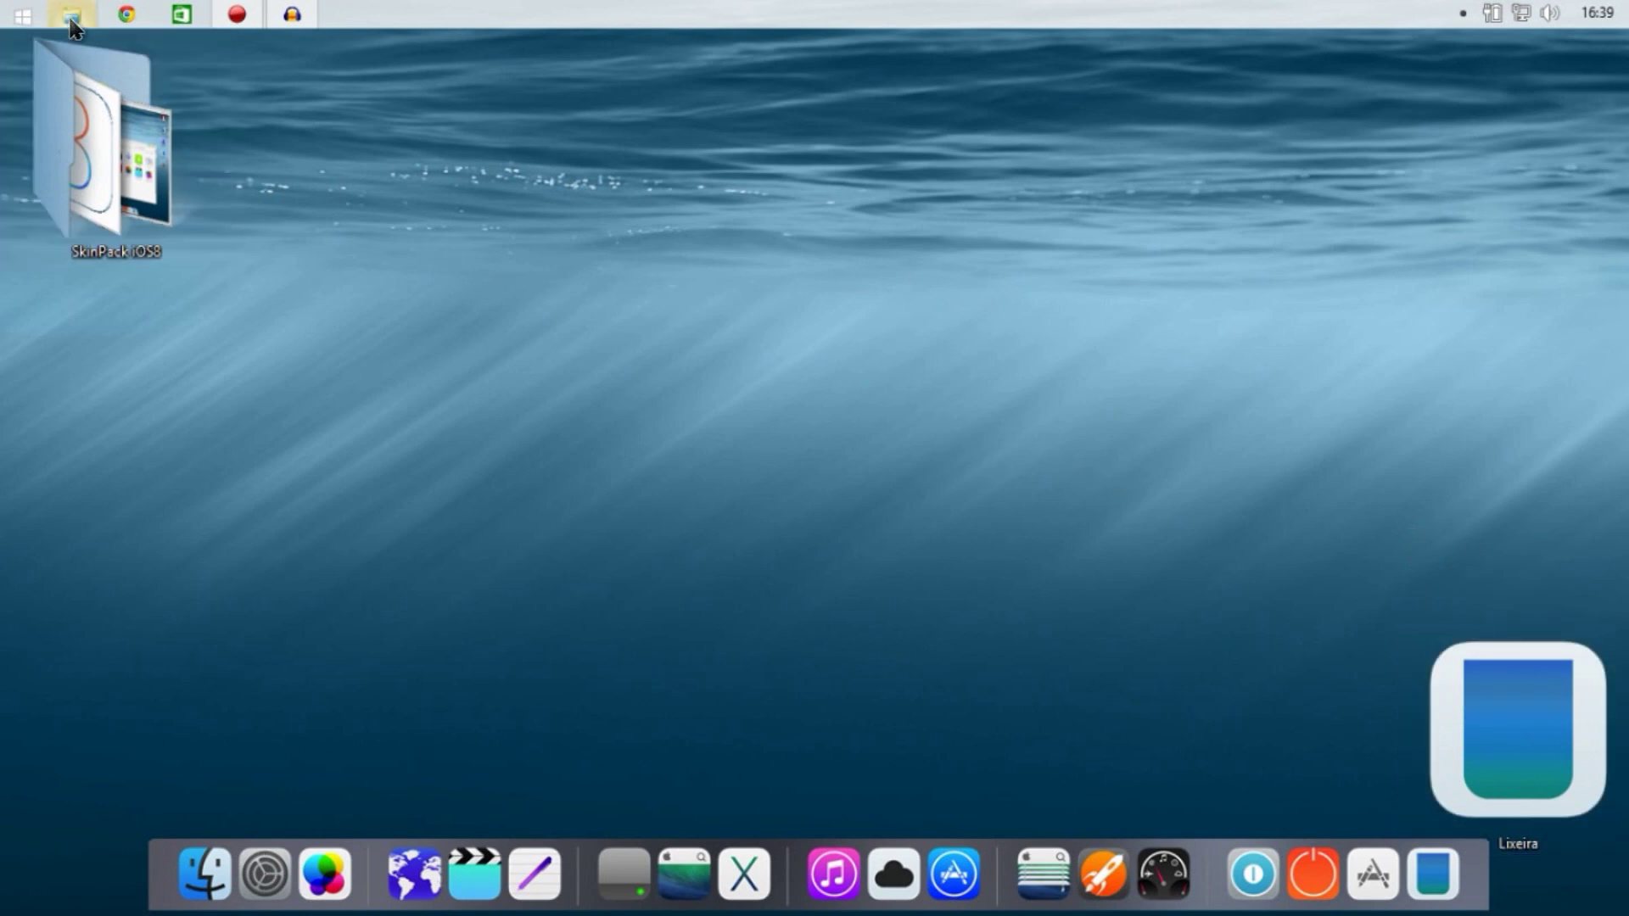
left_click_drag(442, 110, 758, 110)
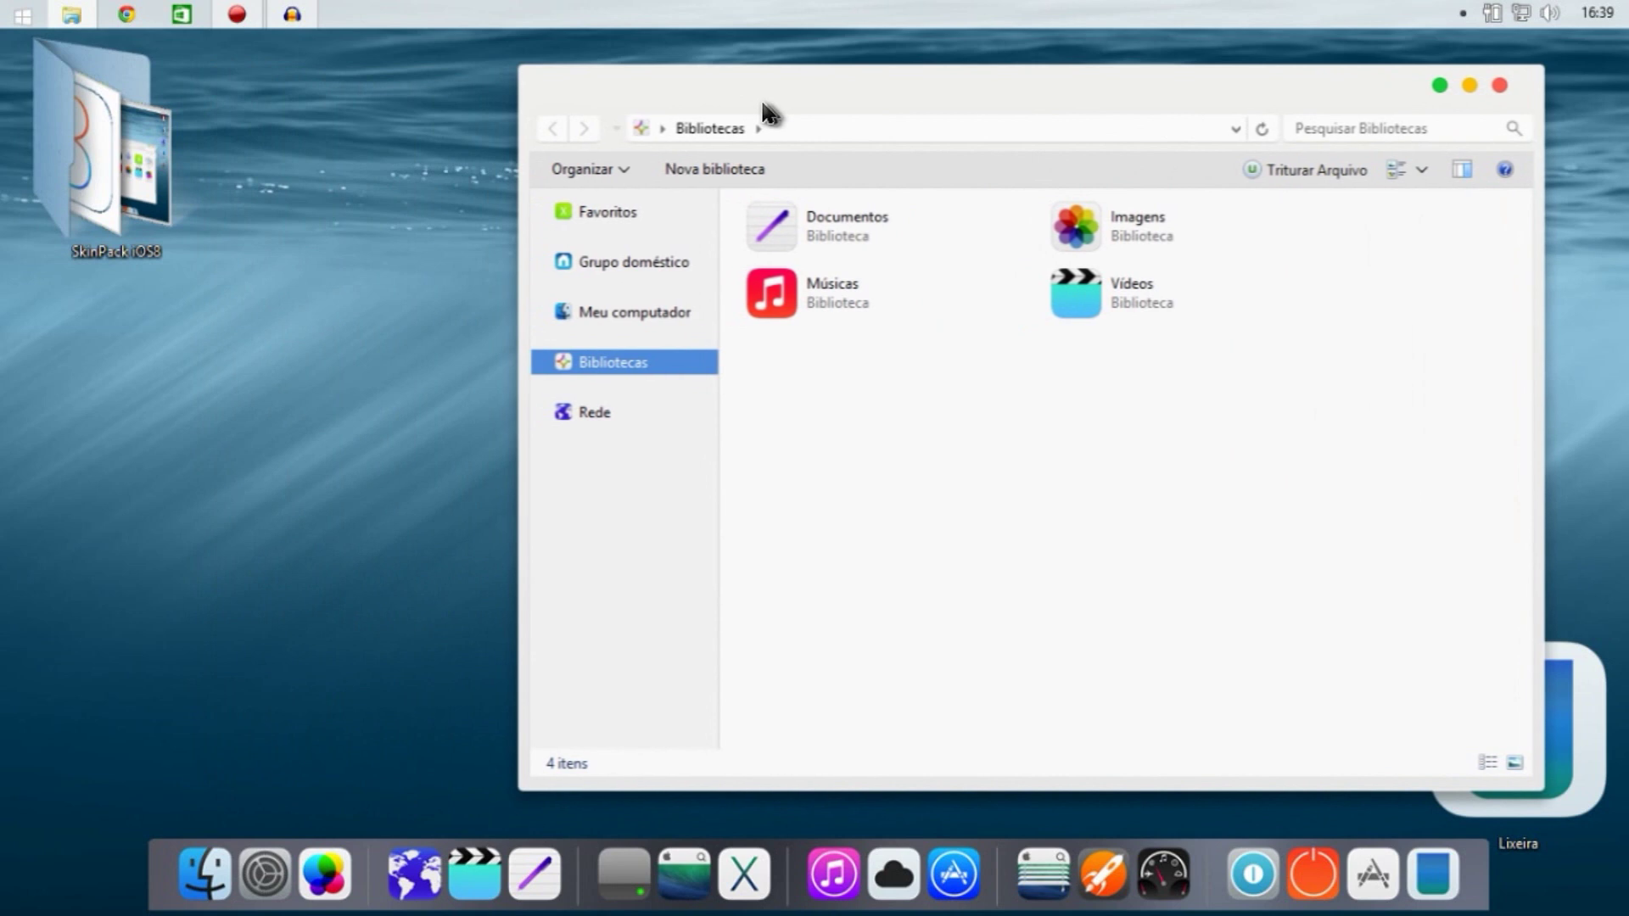
Look through the Downloads folder from Favoritos, and return to Favoritos to view its icons
left_click(607, 216)
left_click(1085, 227)
double_click(1084, 227)
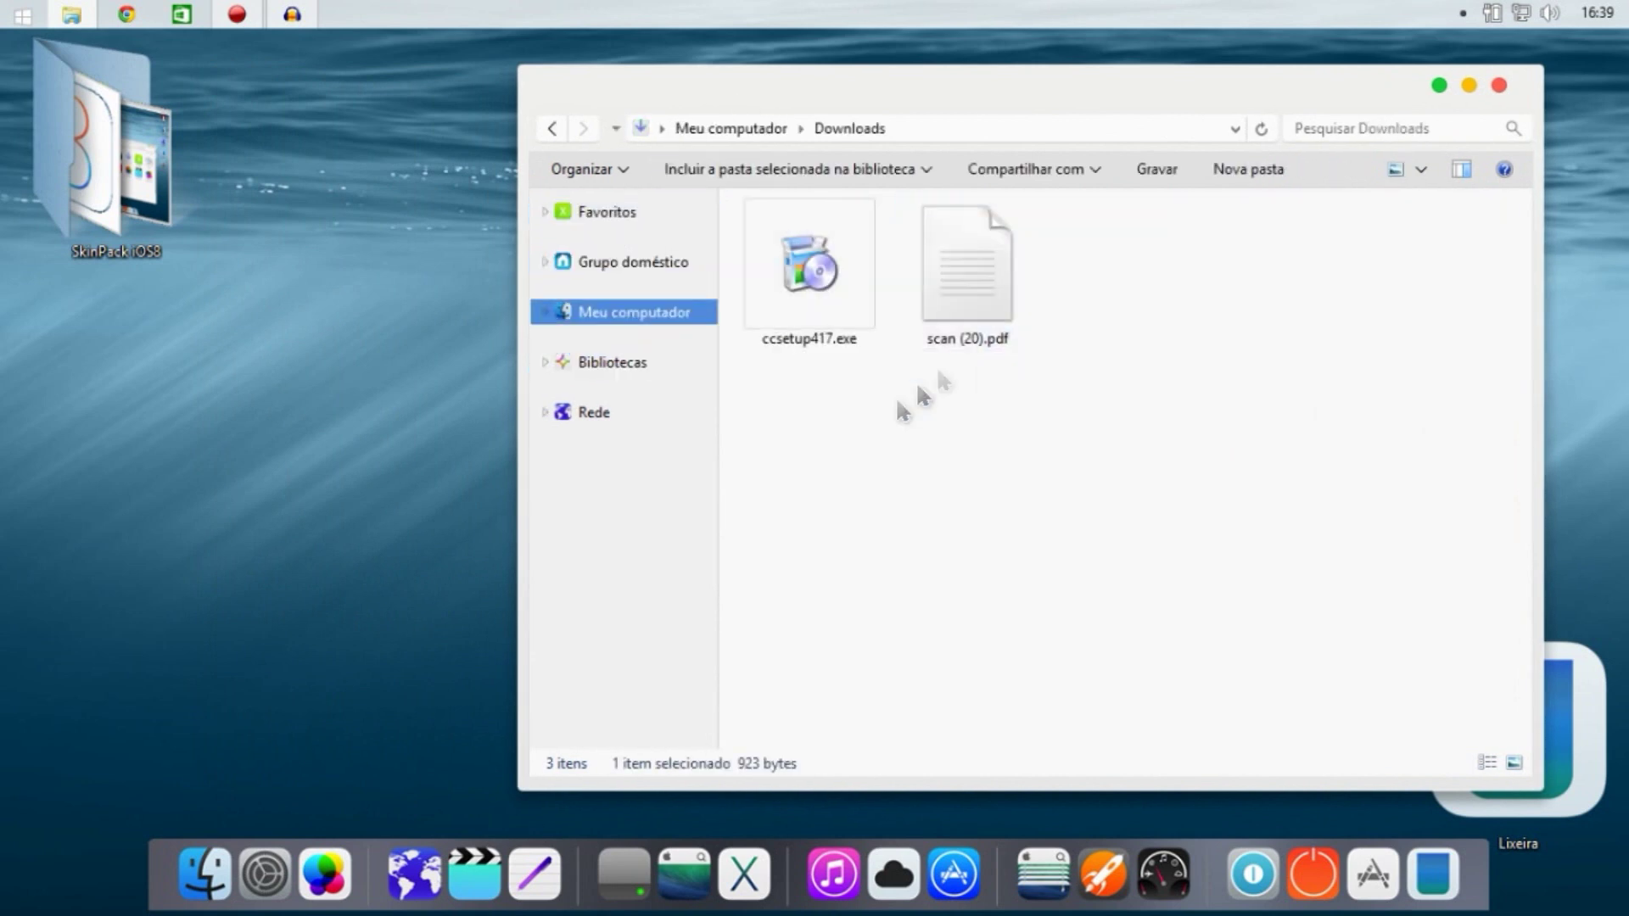
key("ctrl+a")
left_click(901, 467)
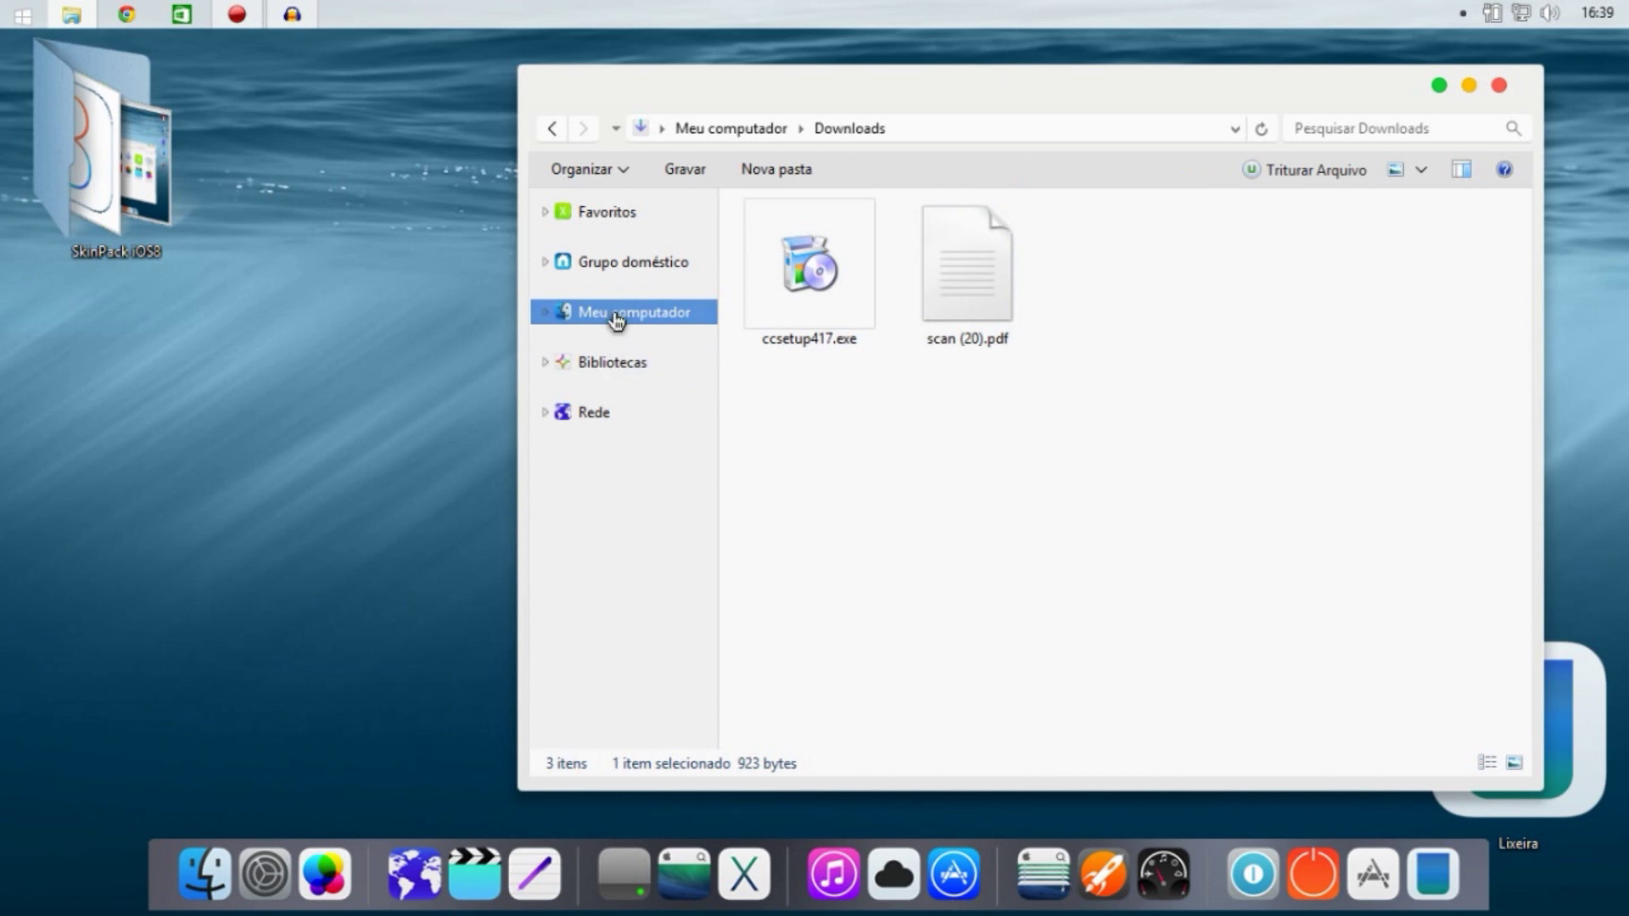
left_click(616, 314)
left_click(614, 216)
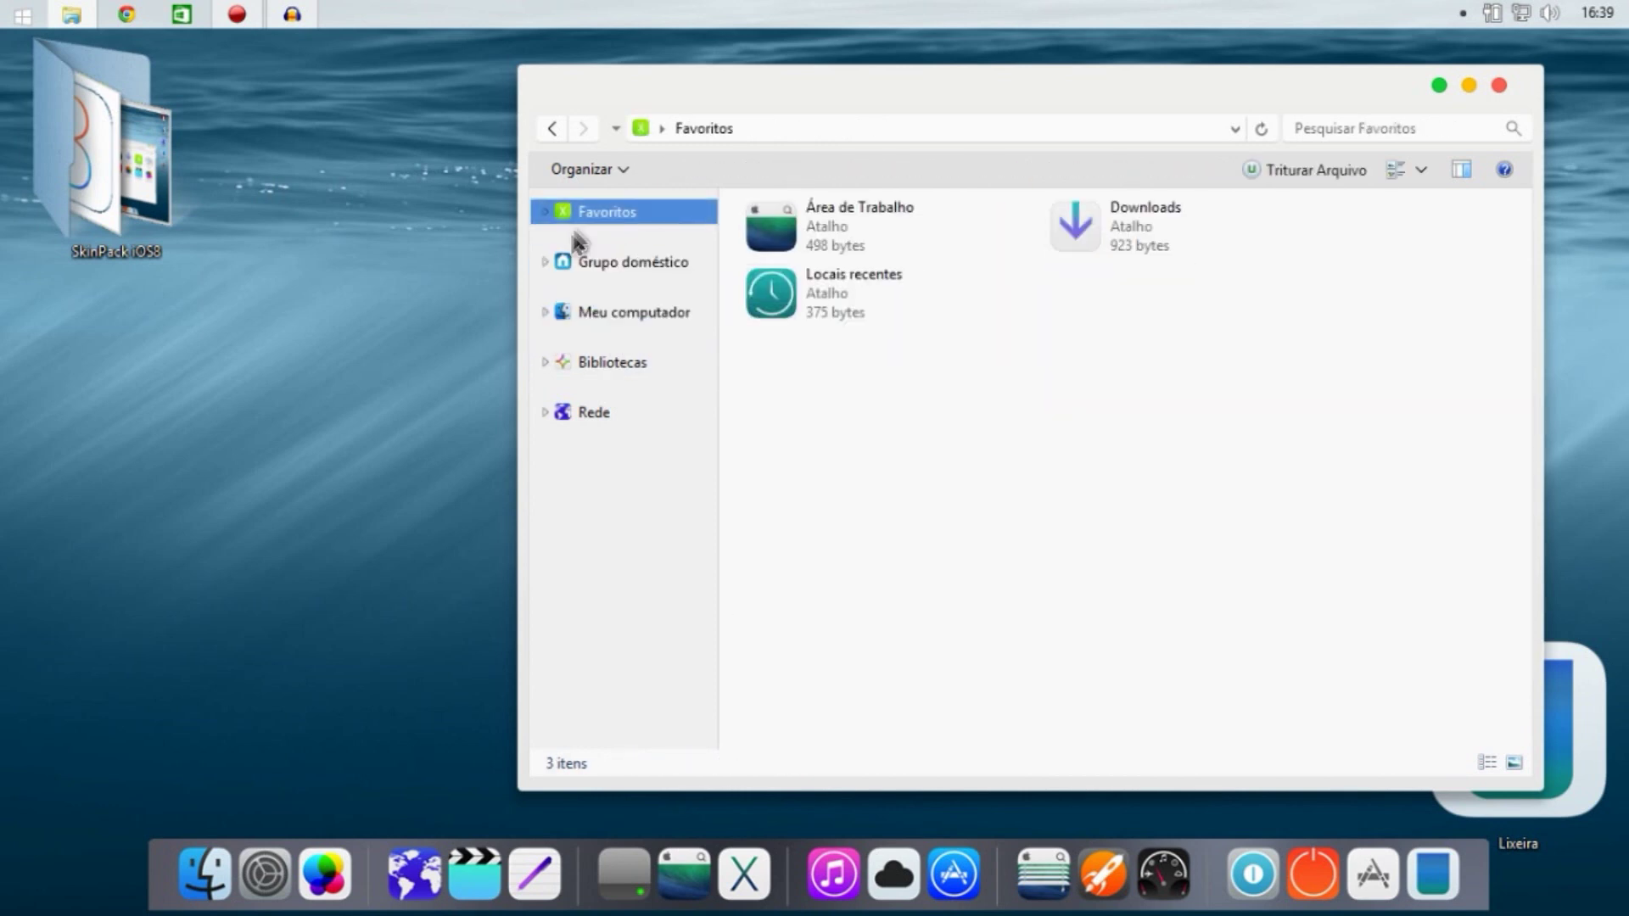
Check the Start screen, and return to the desktop to reveal the charms bar
left_click(4, 10)
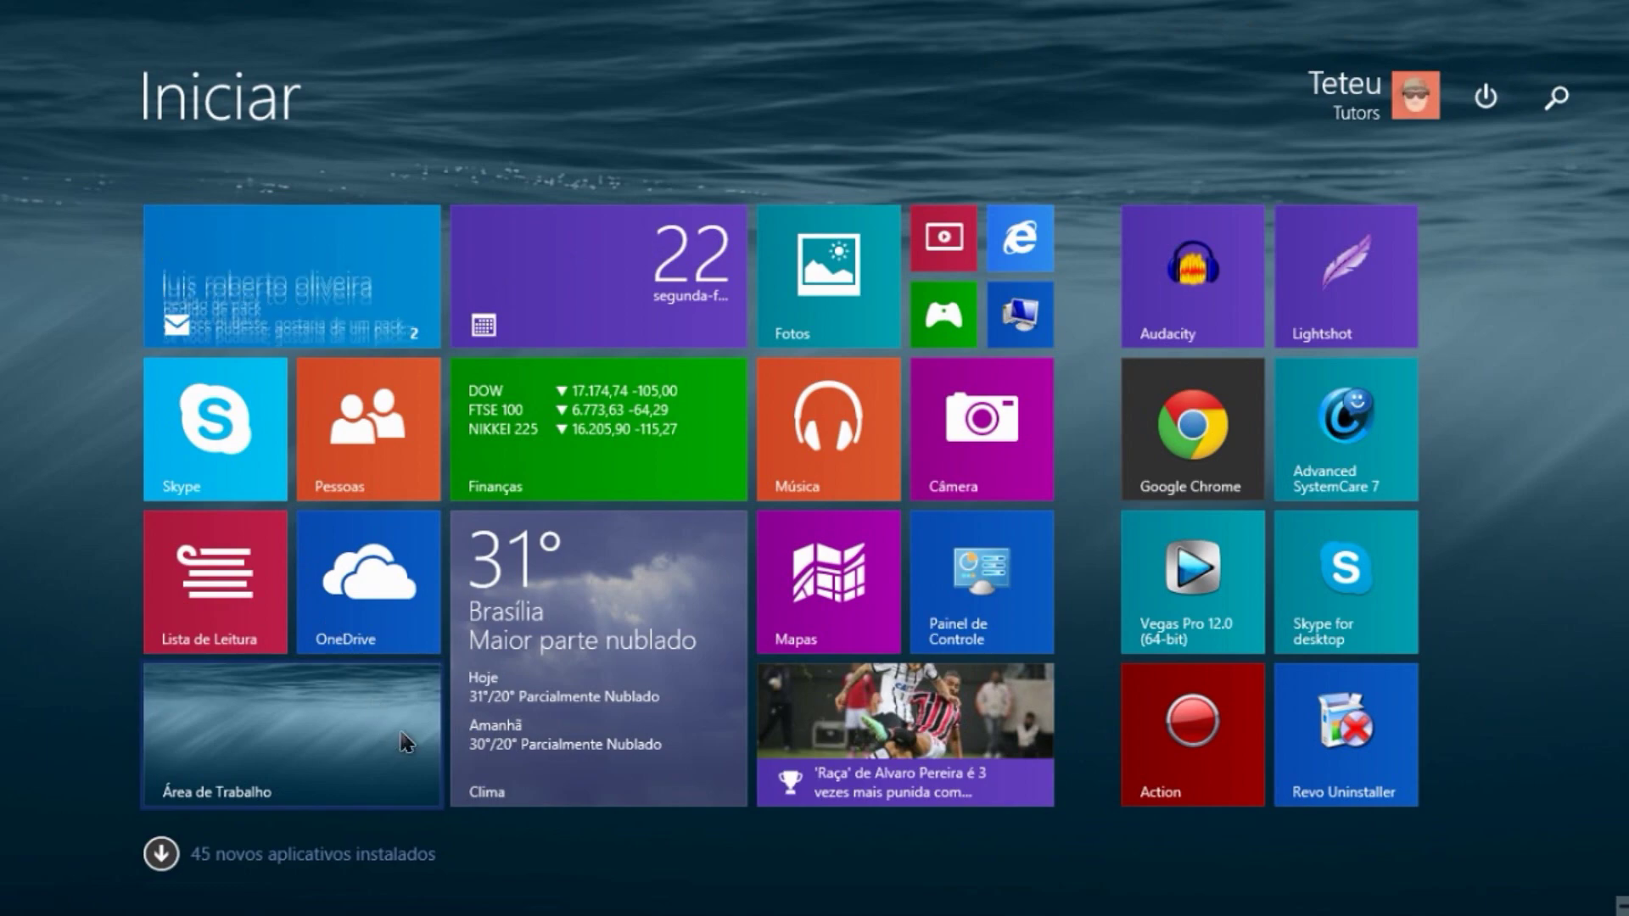
left_click(309, 735)
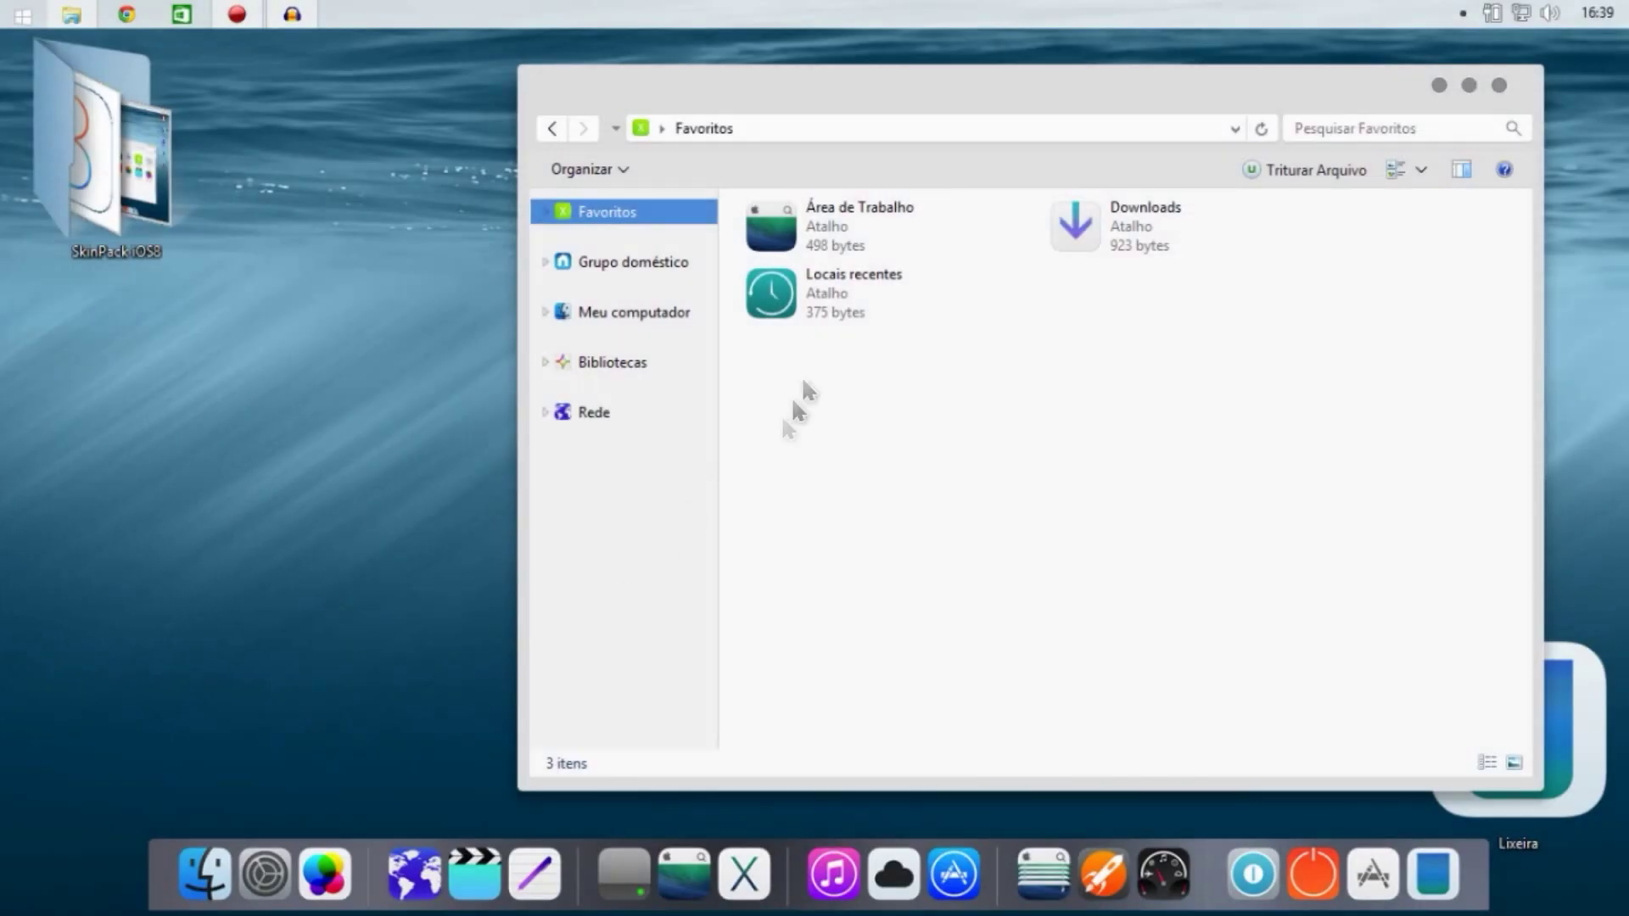
mouse_move(1625, 7)
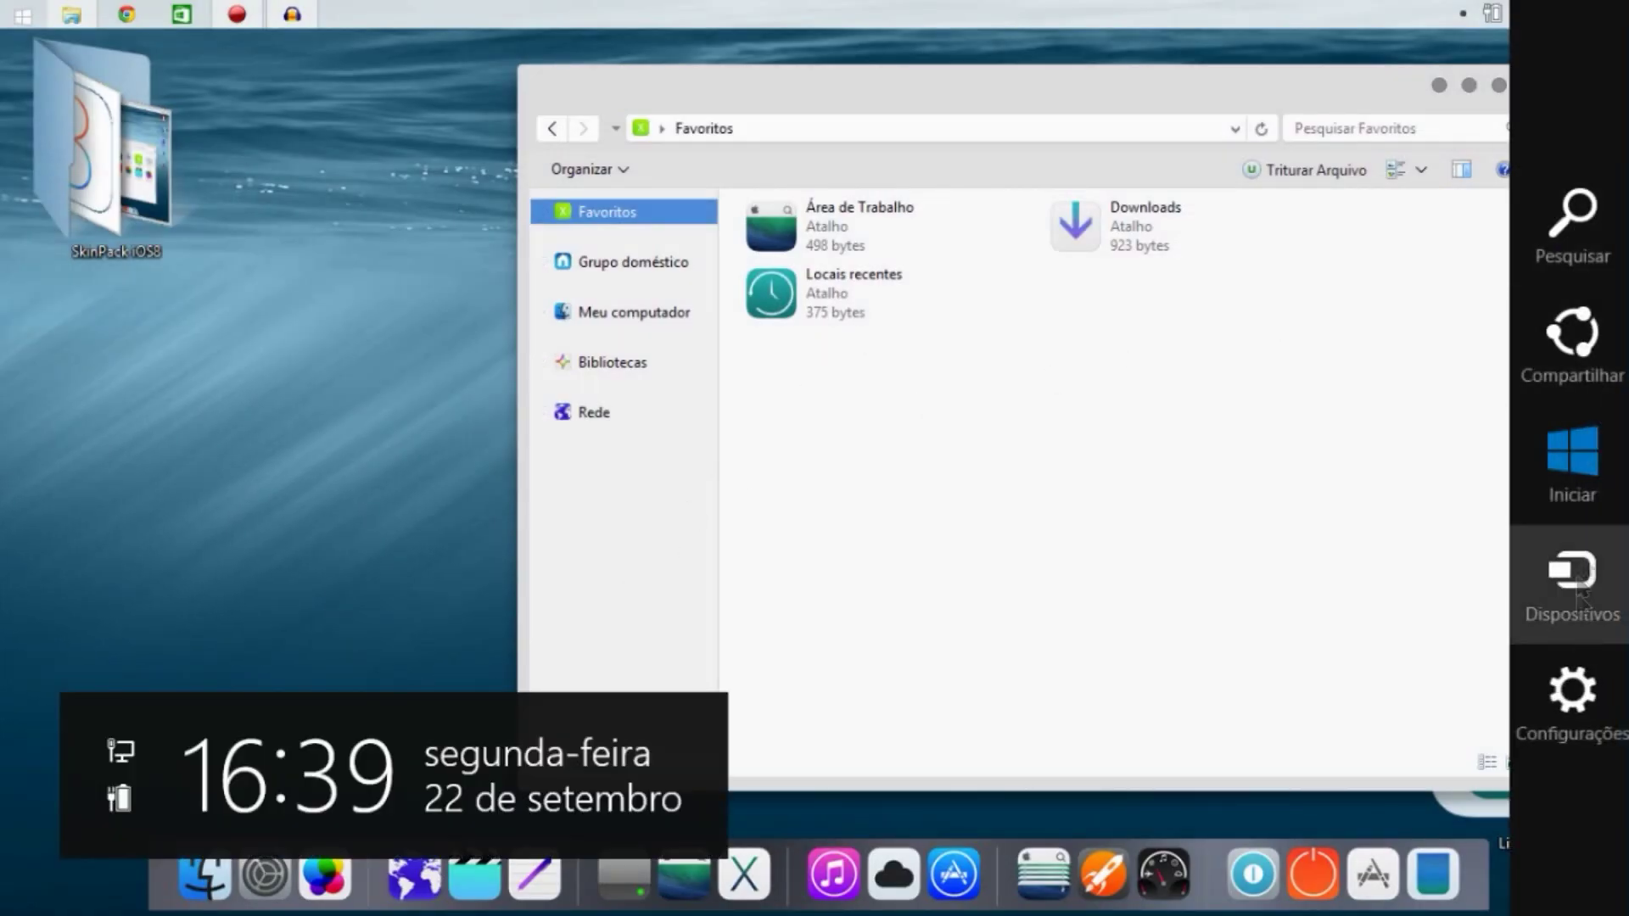
left_click_drag(1107, 82, 946, 72)
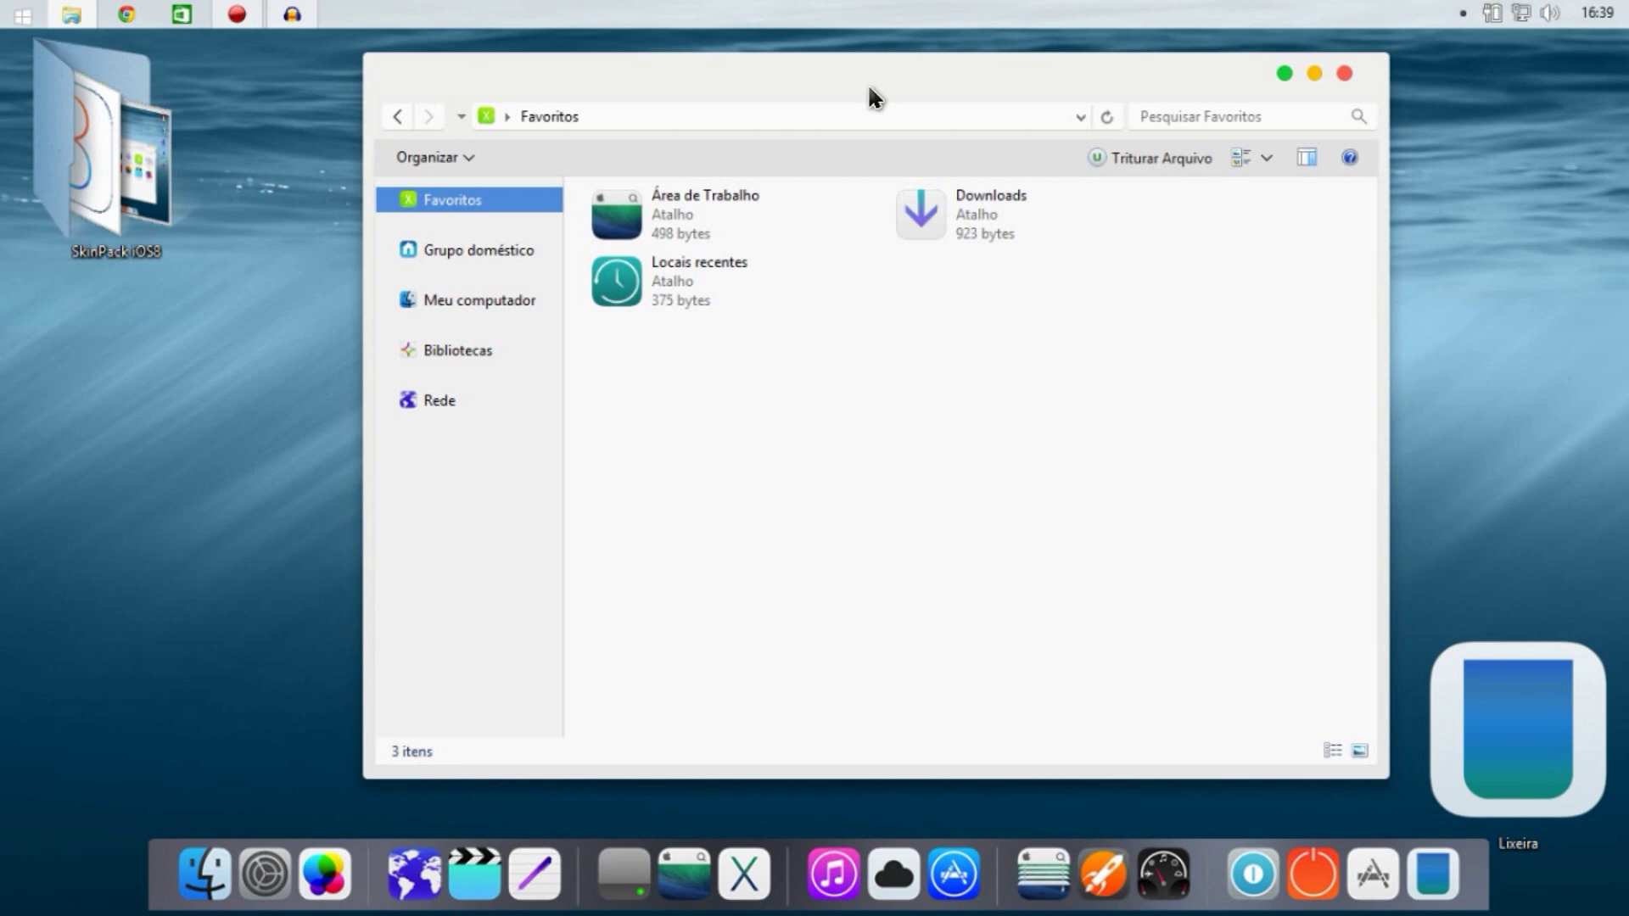
left_click_drag(652, 440, 738, 409)
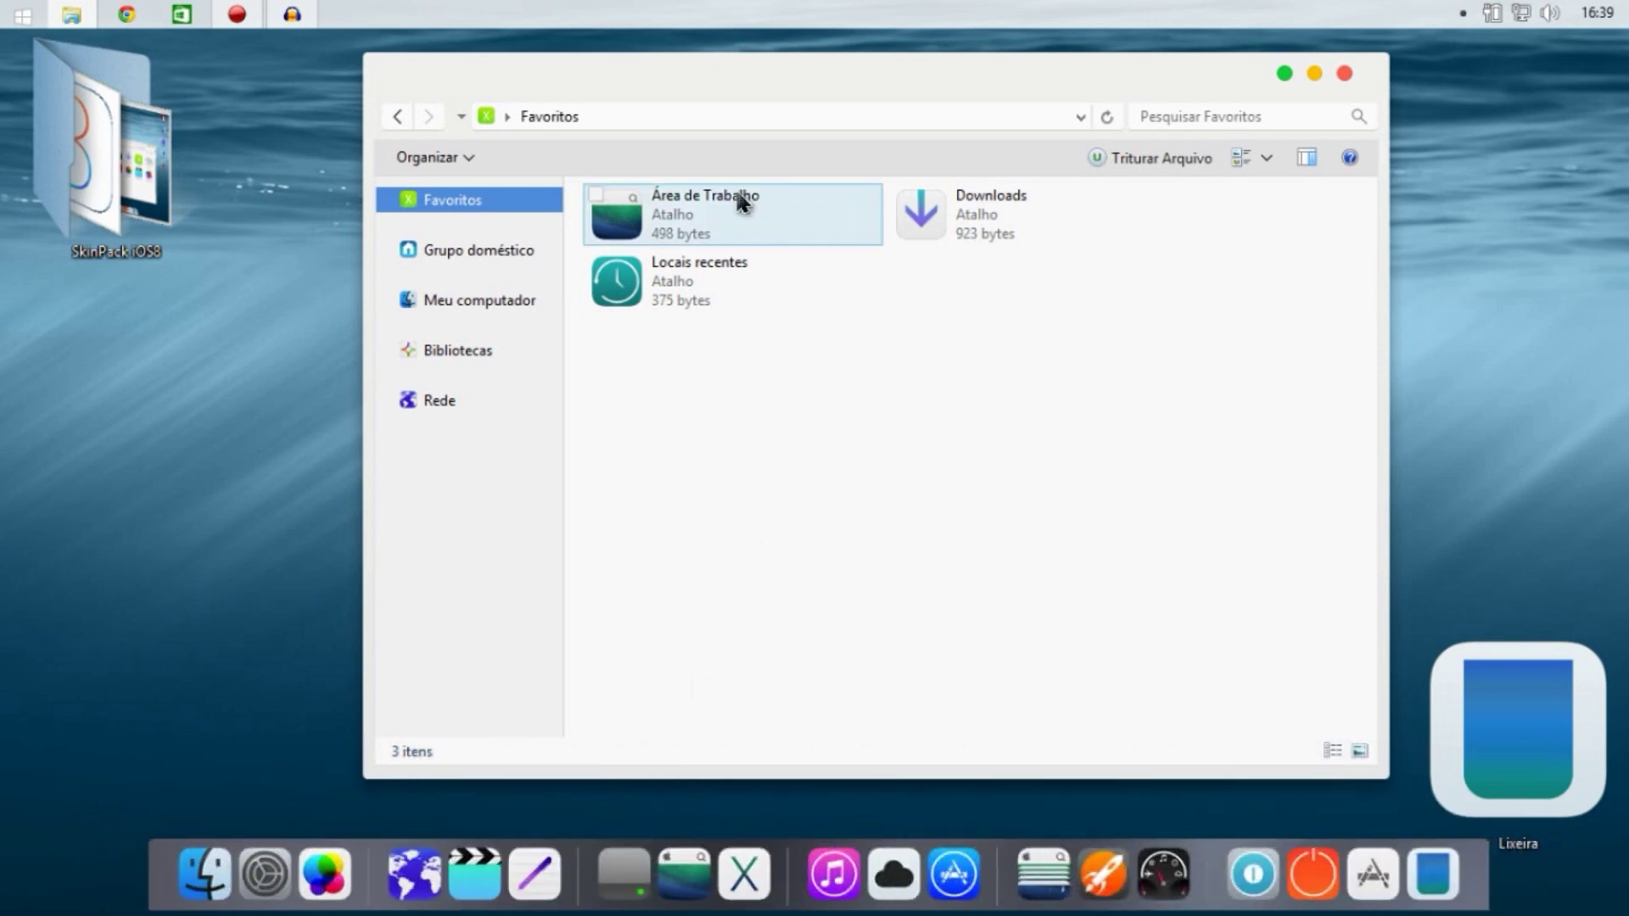
left_click(144, 244)
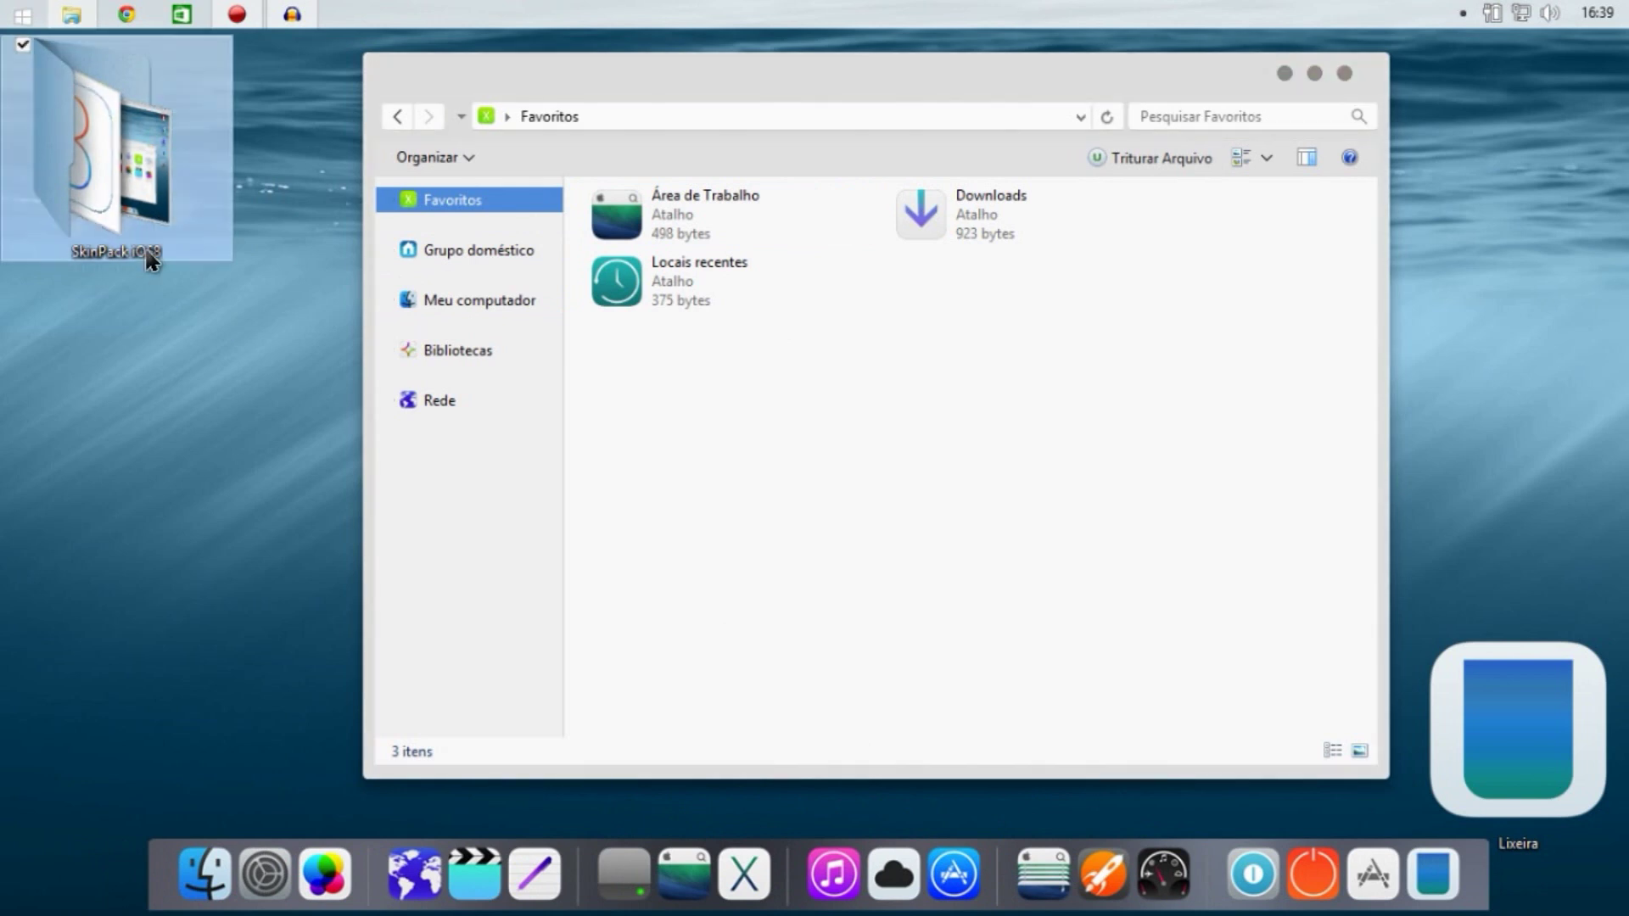
left_click_drag(557, 78, 722, 83)
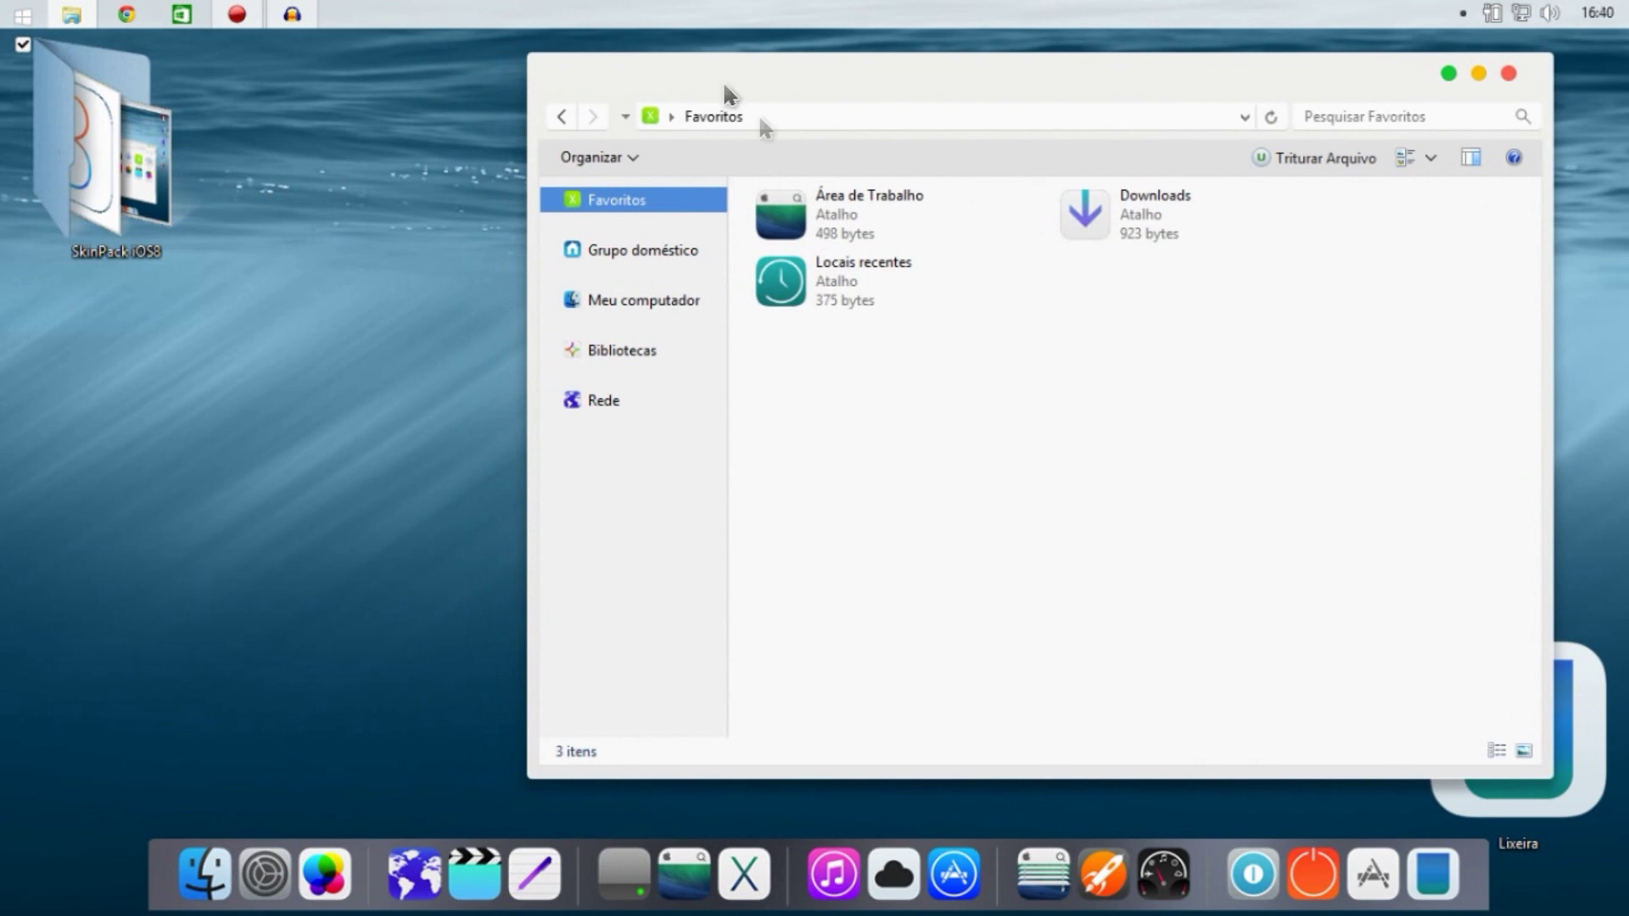
Browse from Meu computador into Disco Local (C:) and its Windows folder to examine the drive and folder icons
left_click(594, 300)
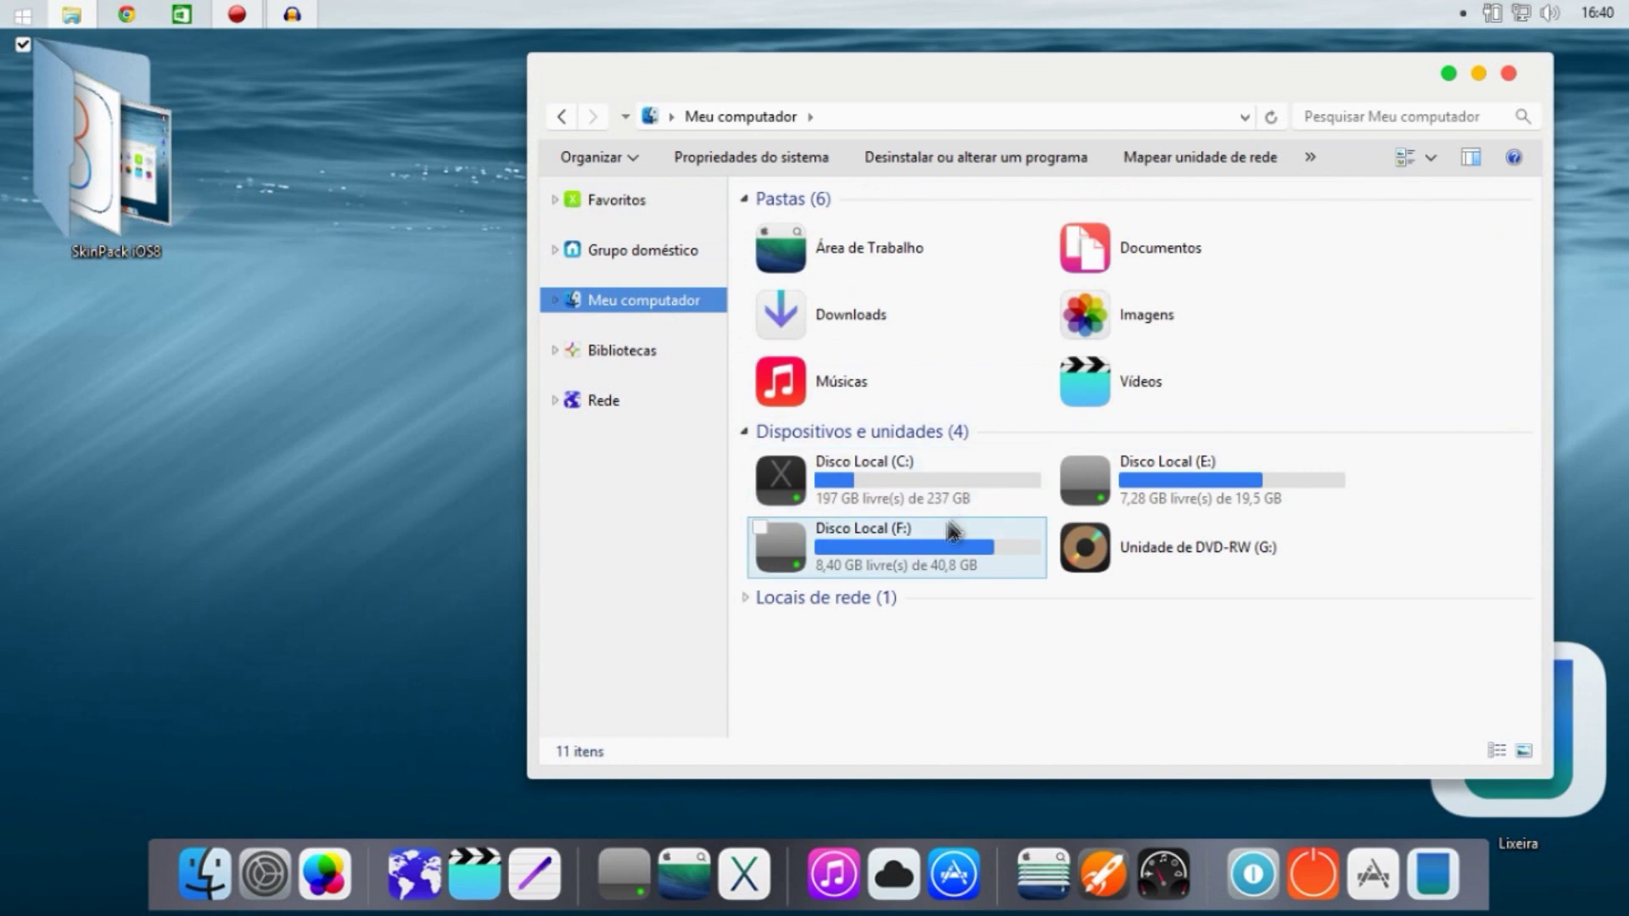
left_click(918, 547)
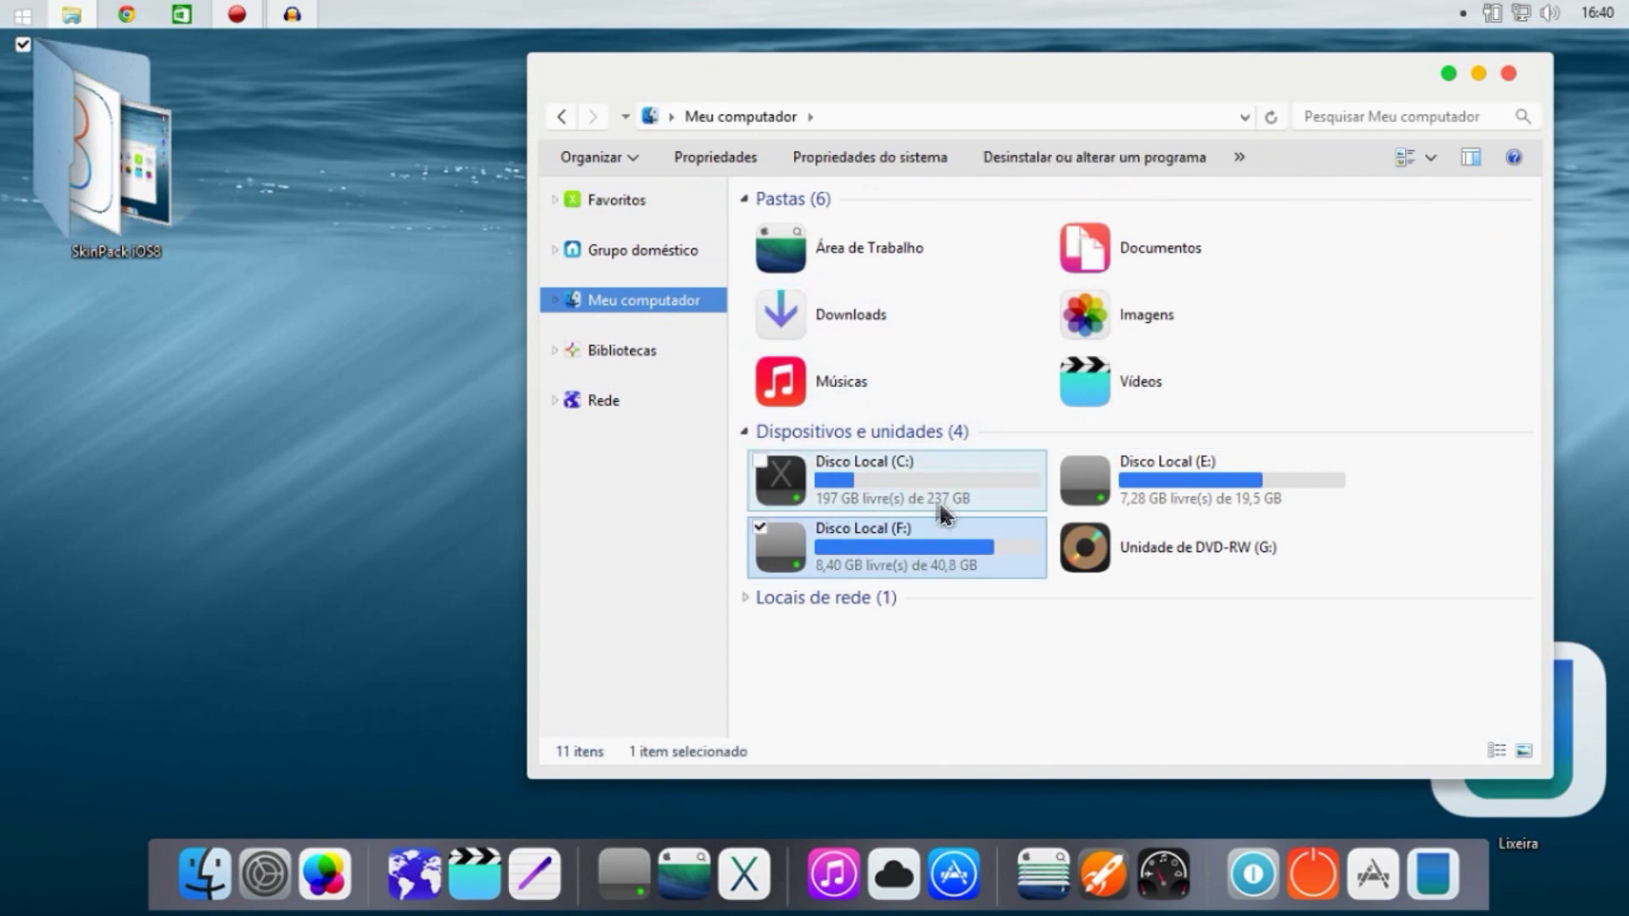
double_click(924, 476)
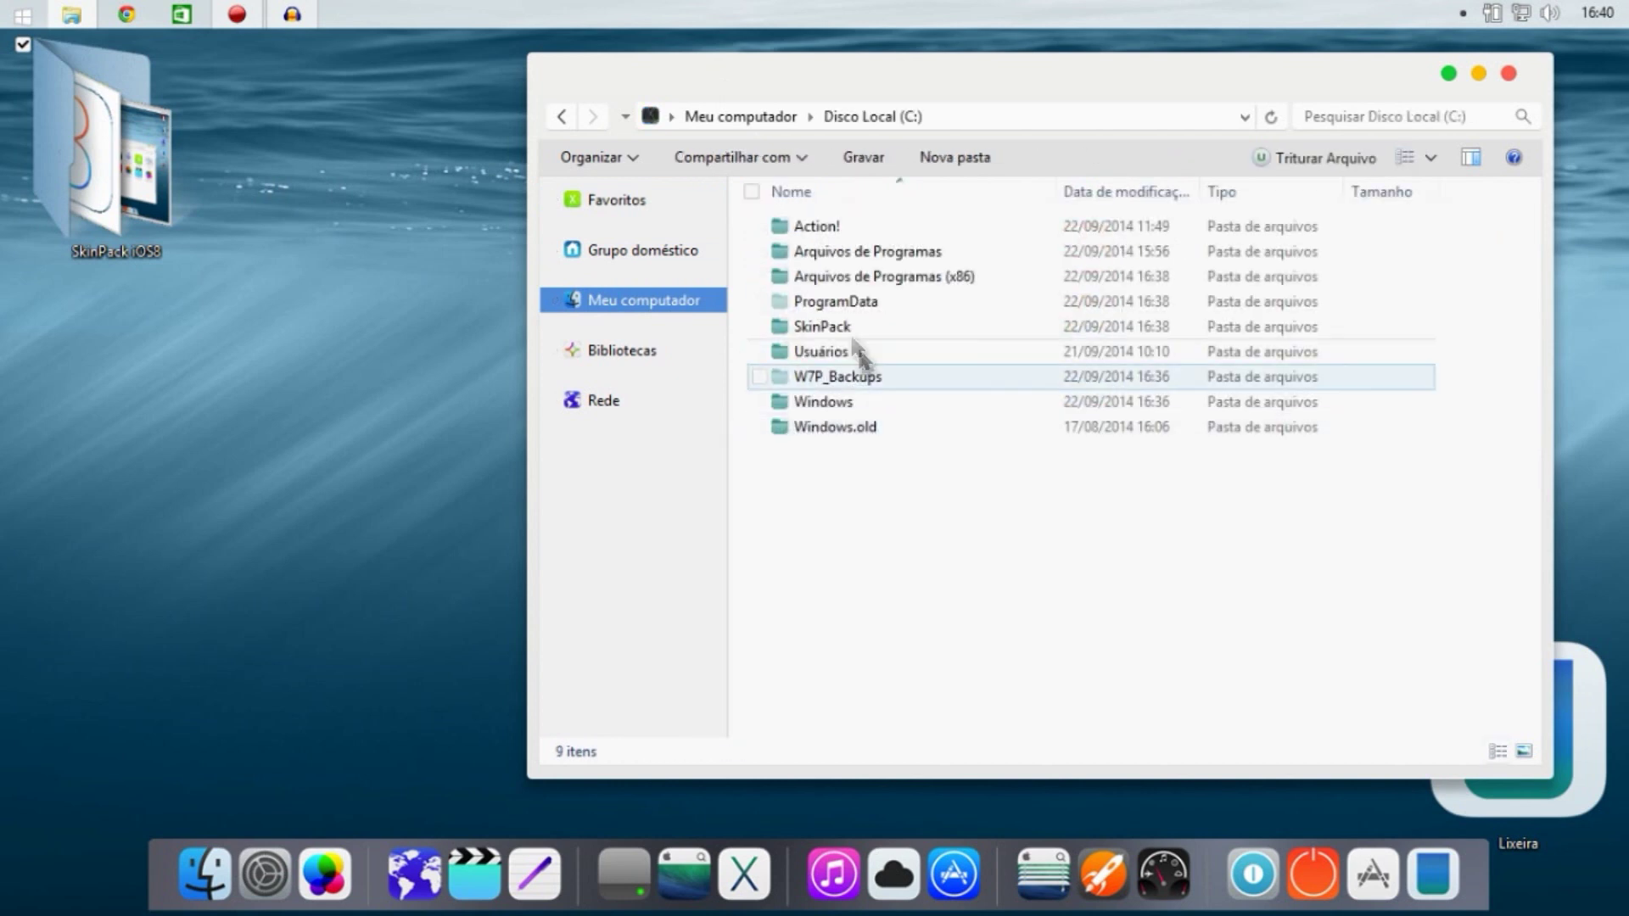
double_click(806, 402)
scroll(817, 444, "down", 8)
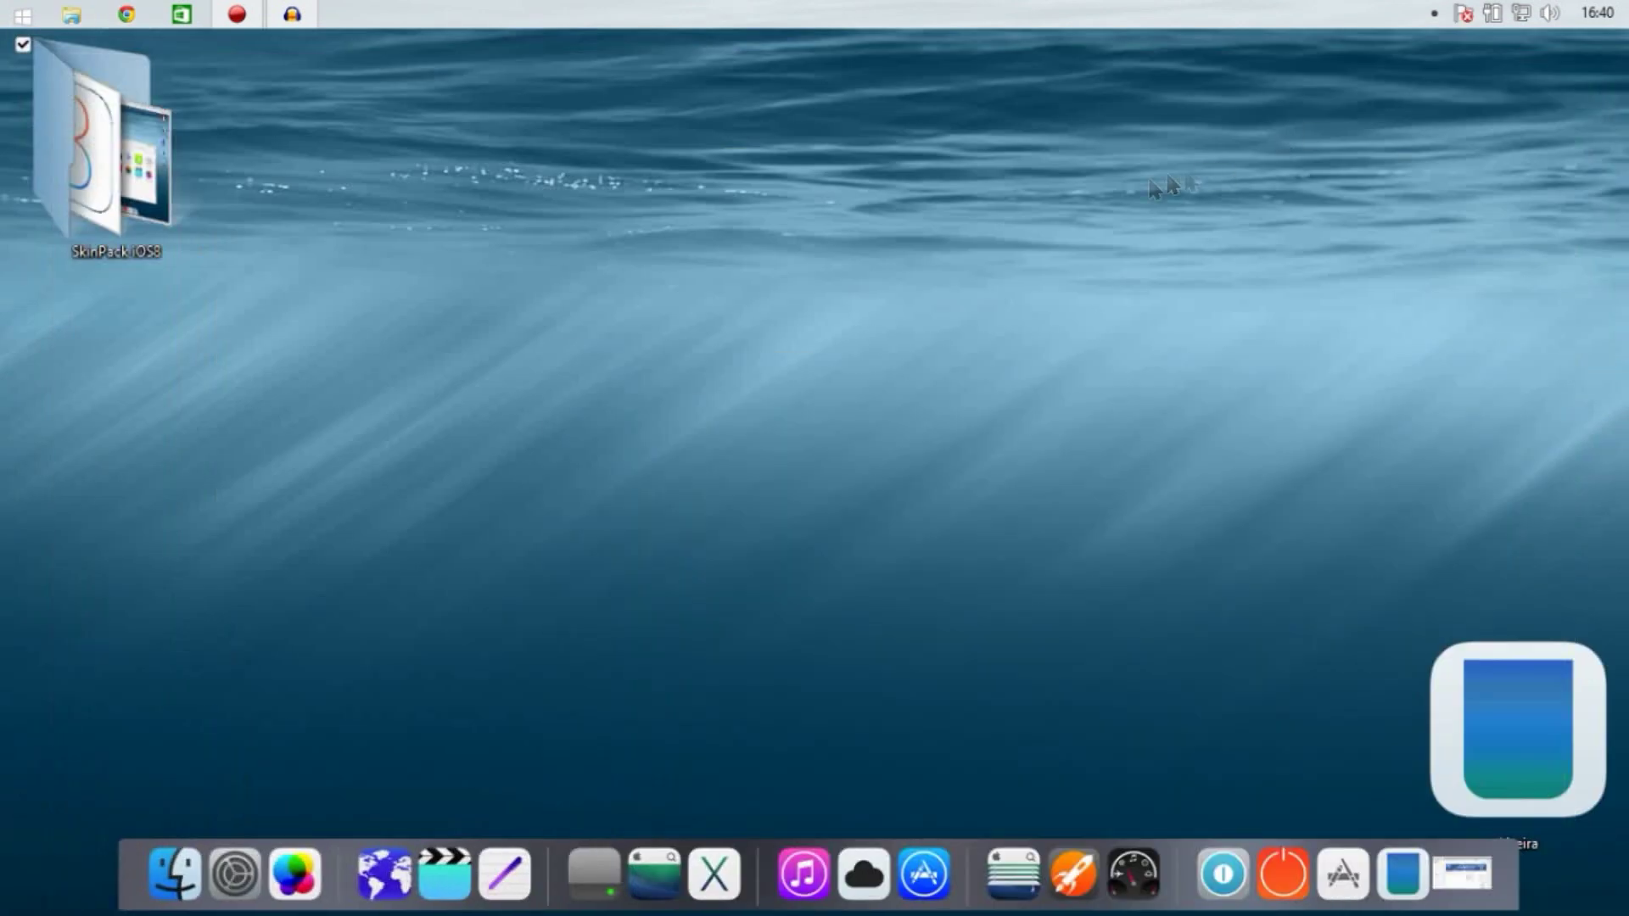
Restore the minimized Google Chrome window from the dock, look through the YouTube channel page, and minimize it again
left_click_drag(724, 211, 899, 341)
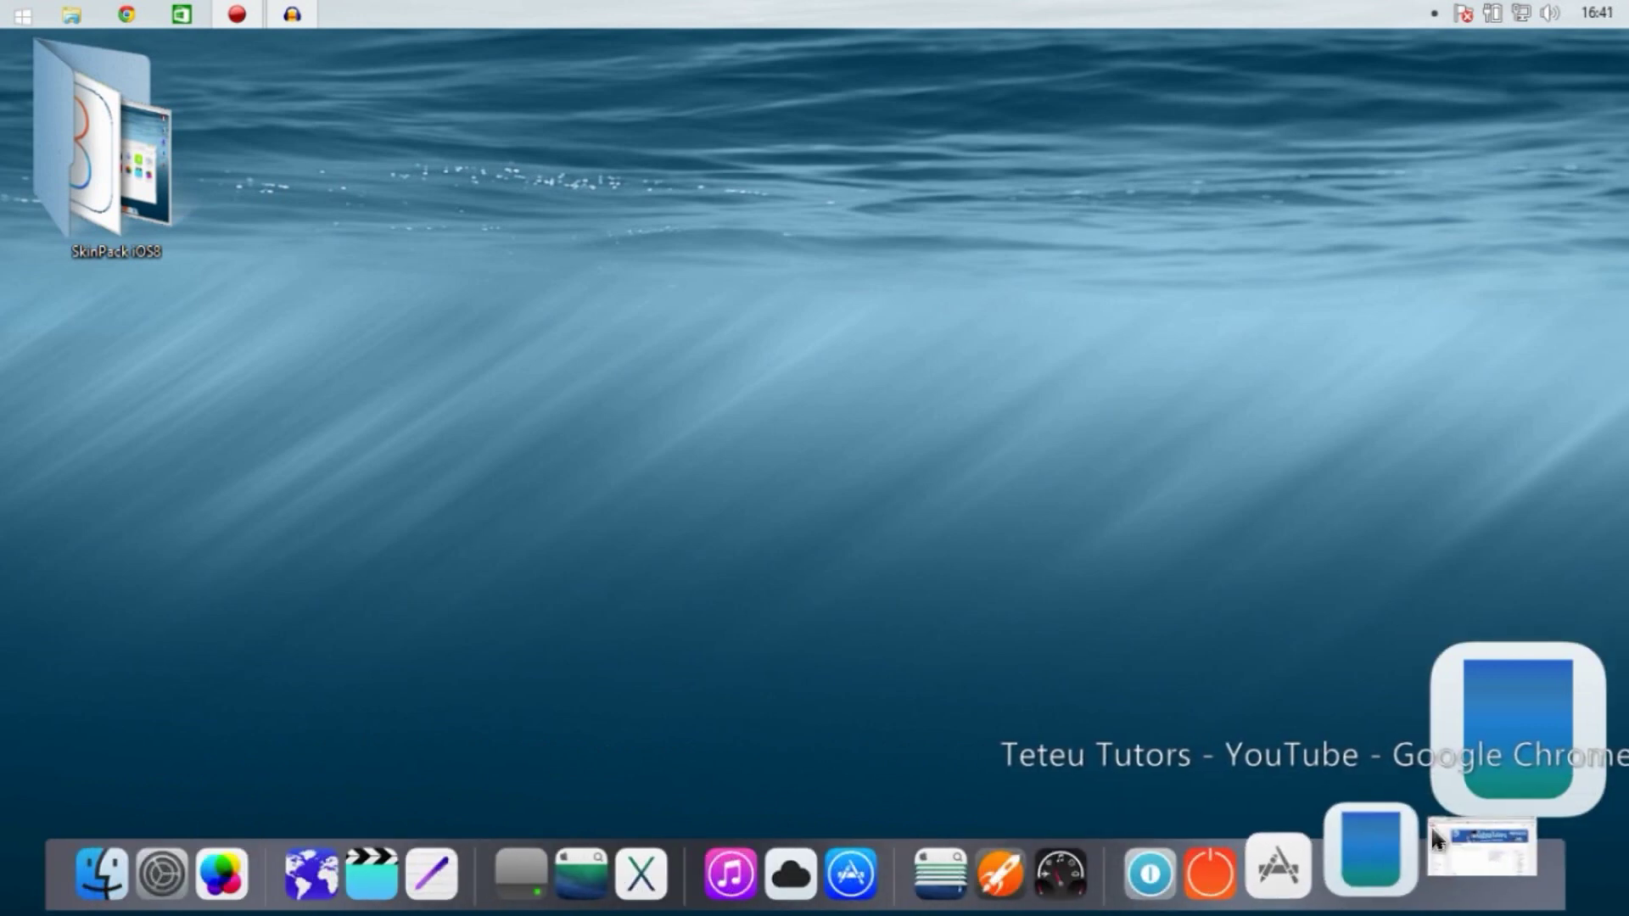
left_click(1456, 872)
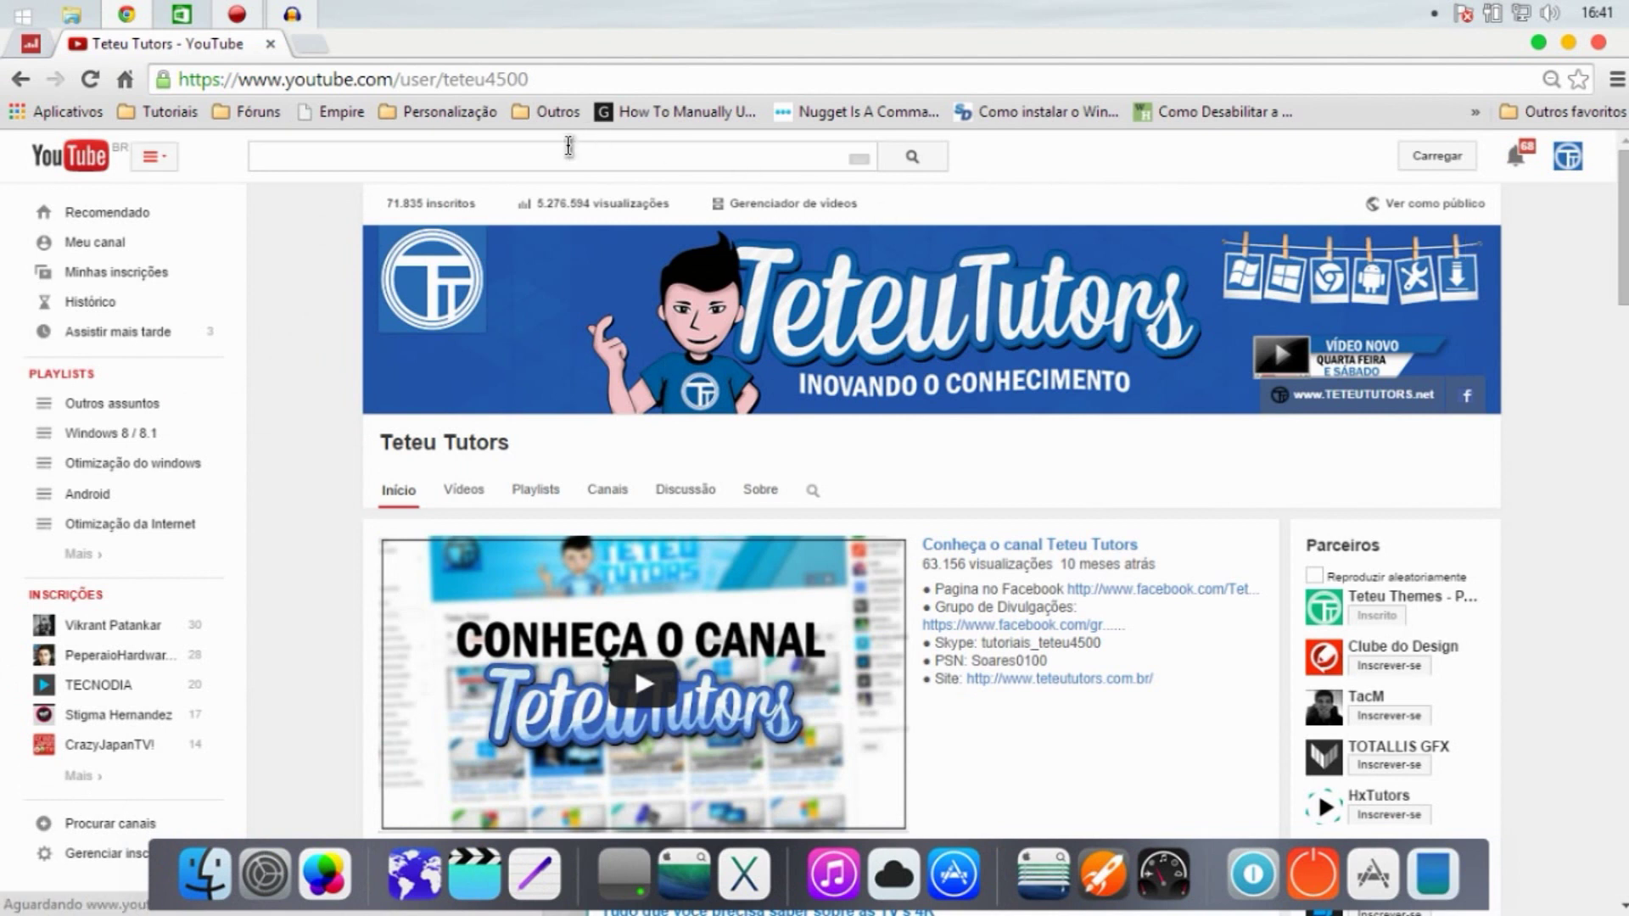
scroll(916, 342, "down", 8)
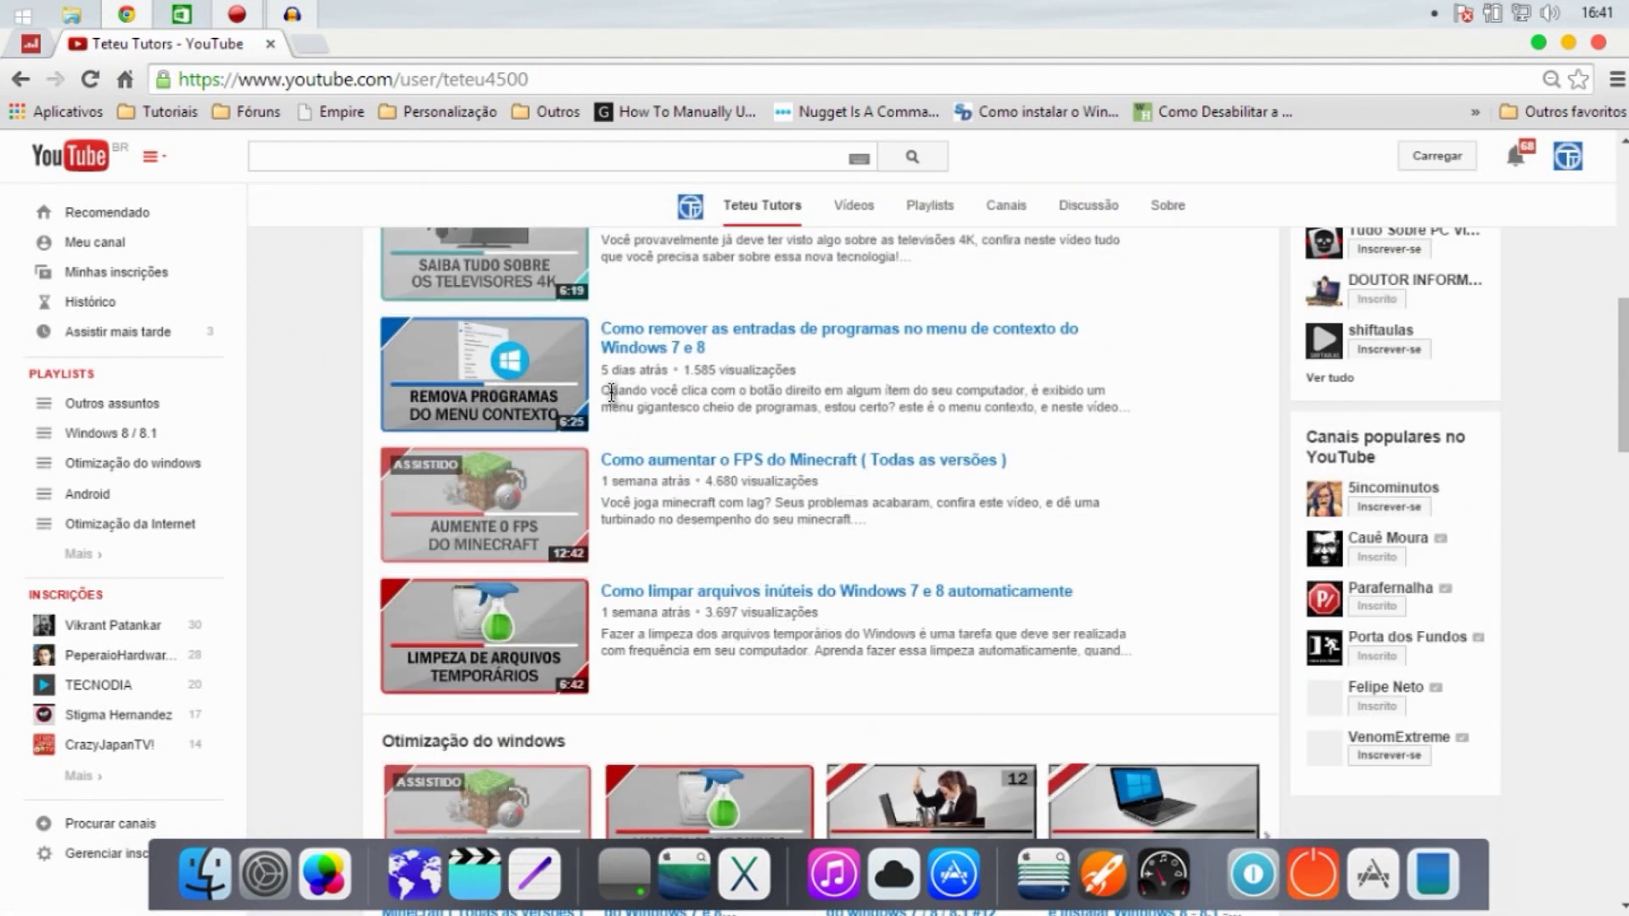
scroll(611, 392, "up", 1)
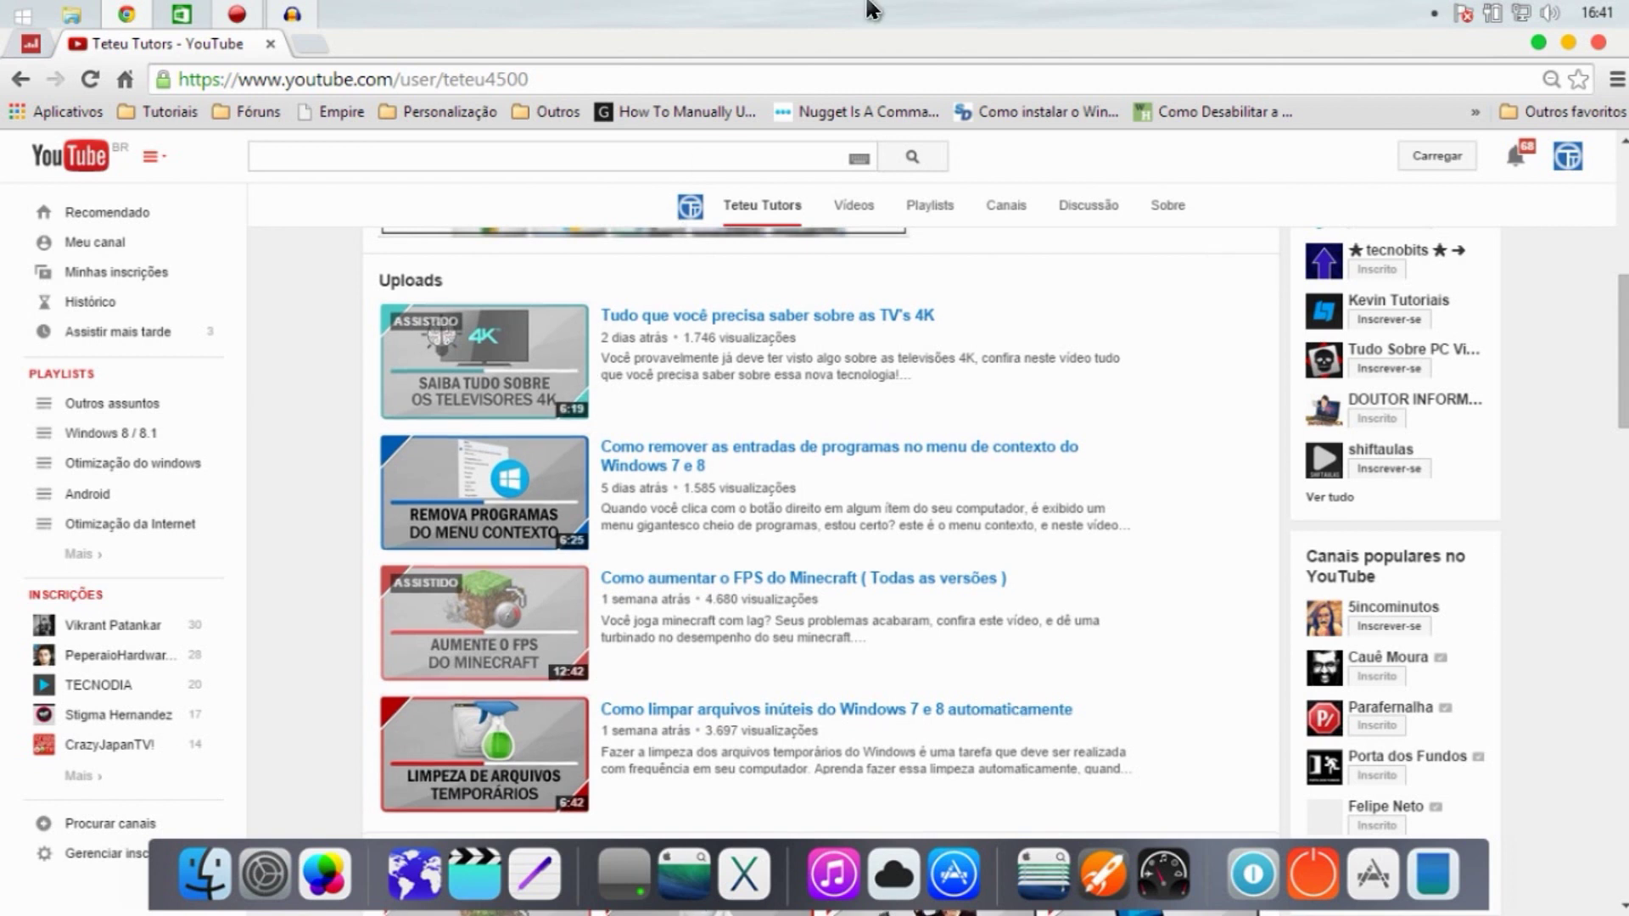
left_click(1538, 42)
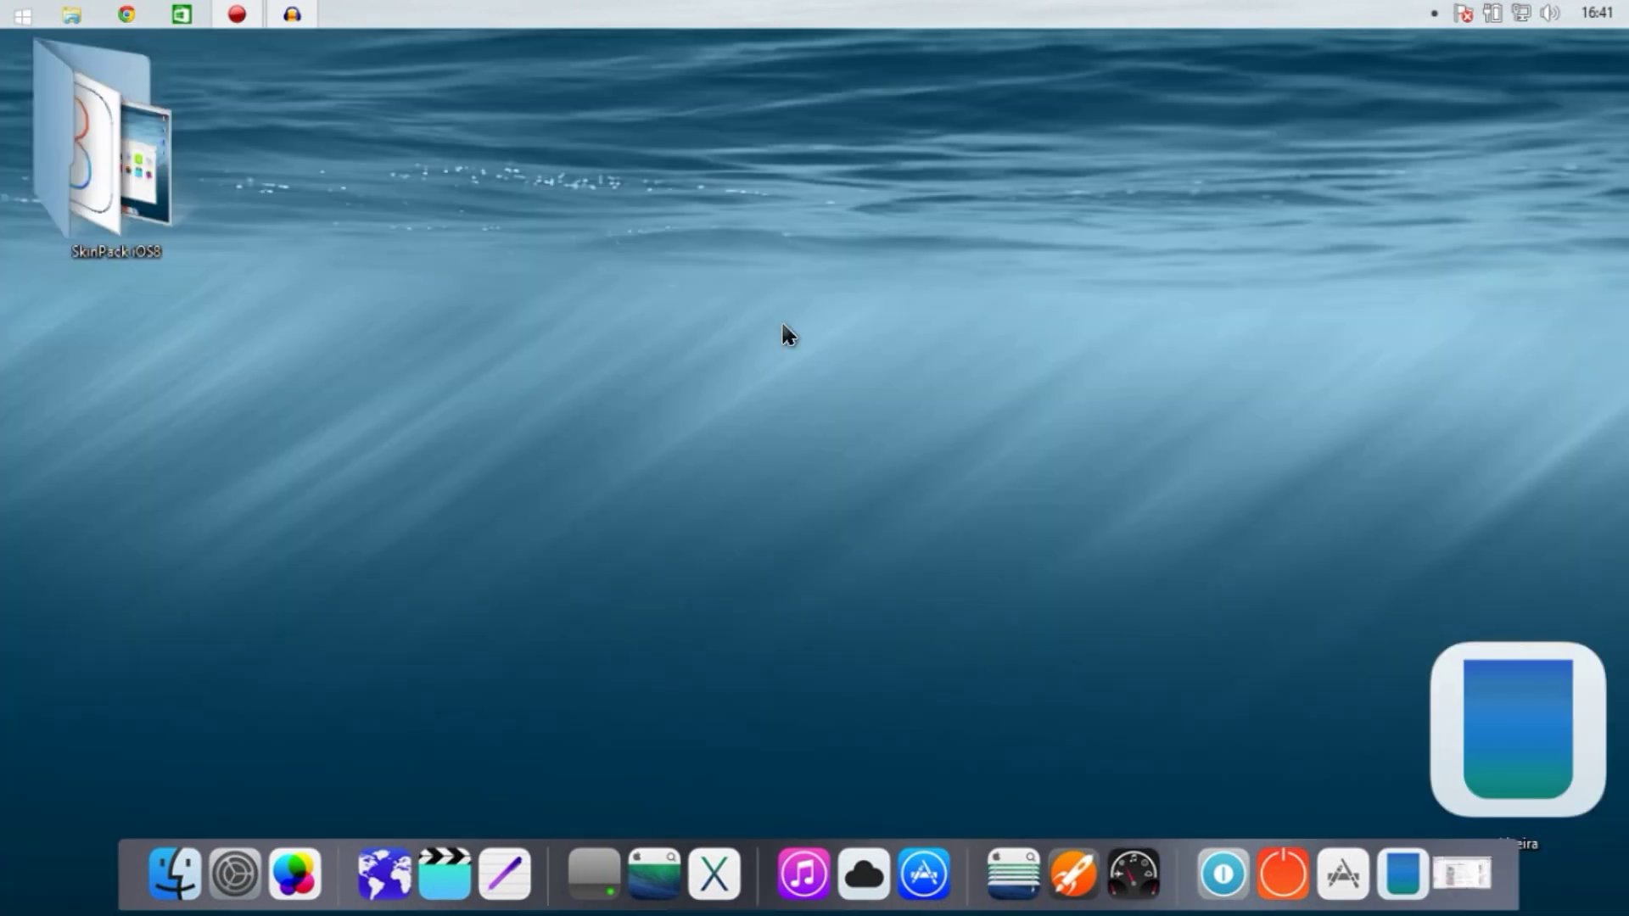